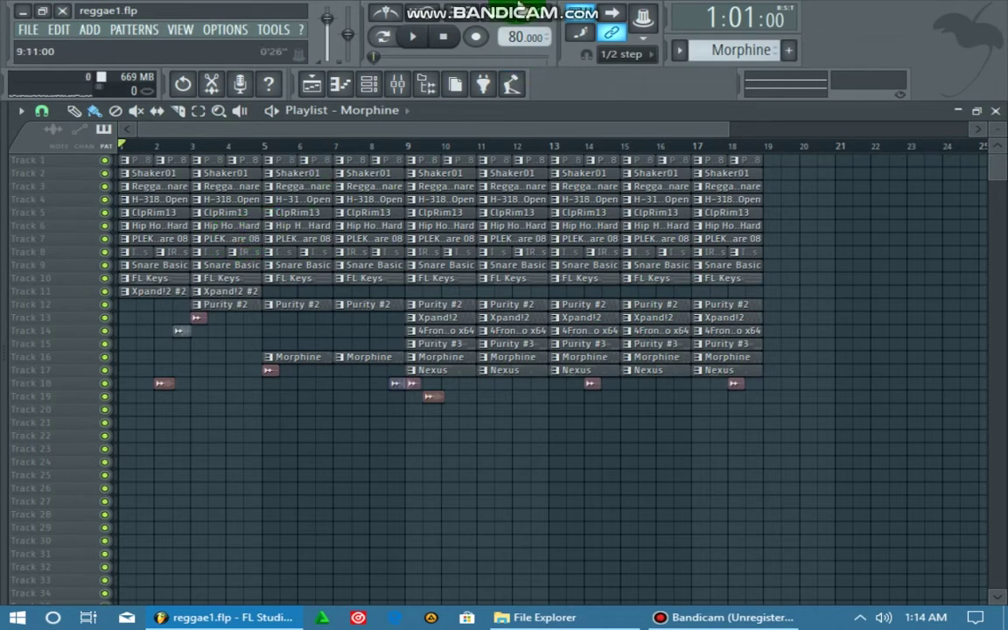
- Play the full reggae arrangement in the playlist from the beginning, enlarge the tracks for viewing, and stop playback
click(429, 39)
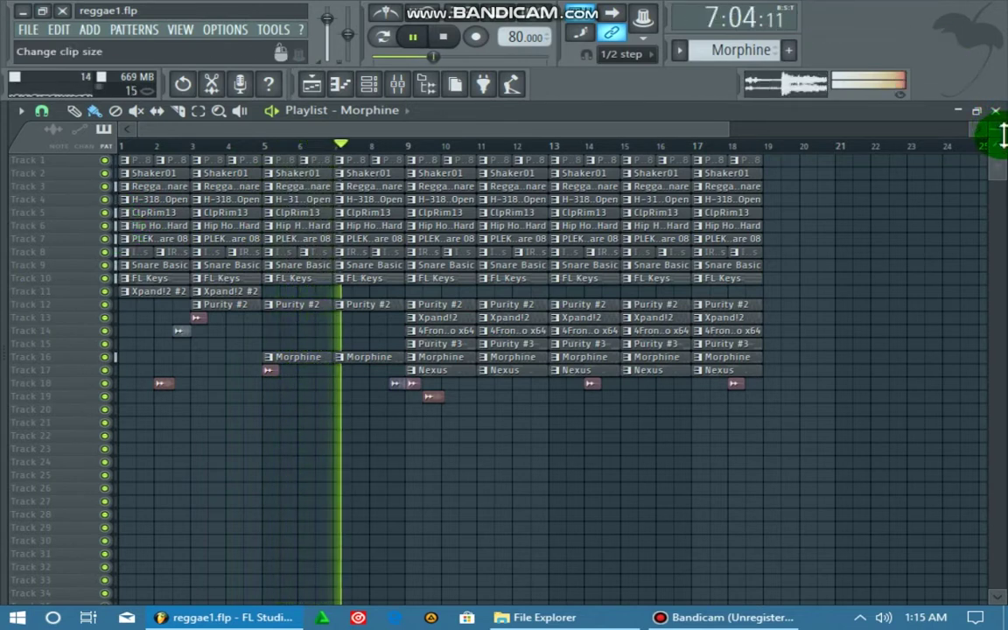
scroll(1004, 133, up, 2)
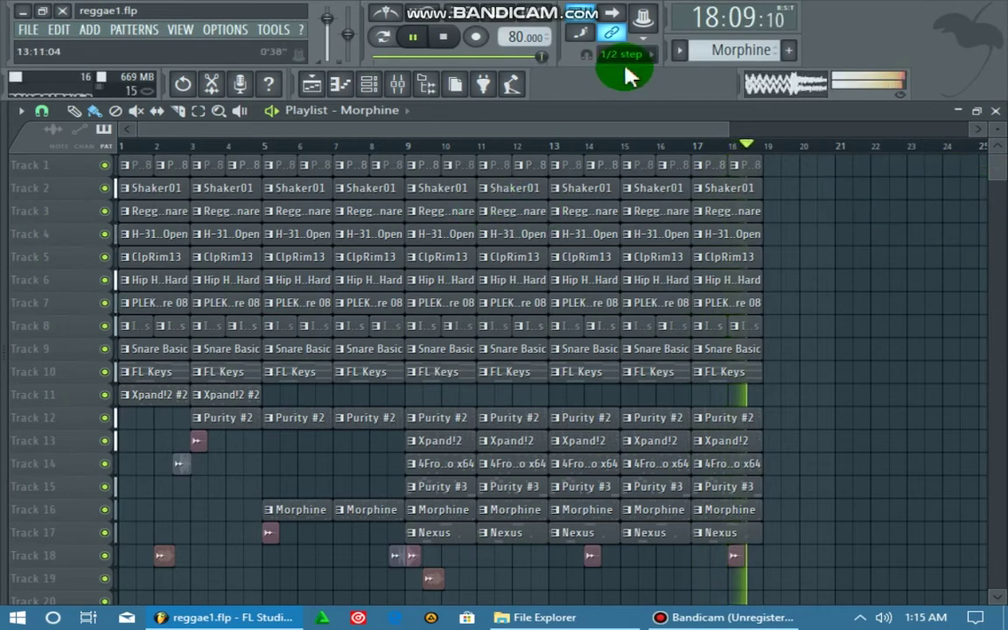
key(space)
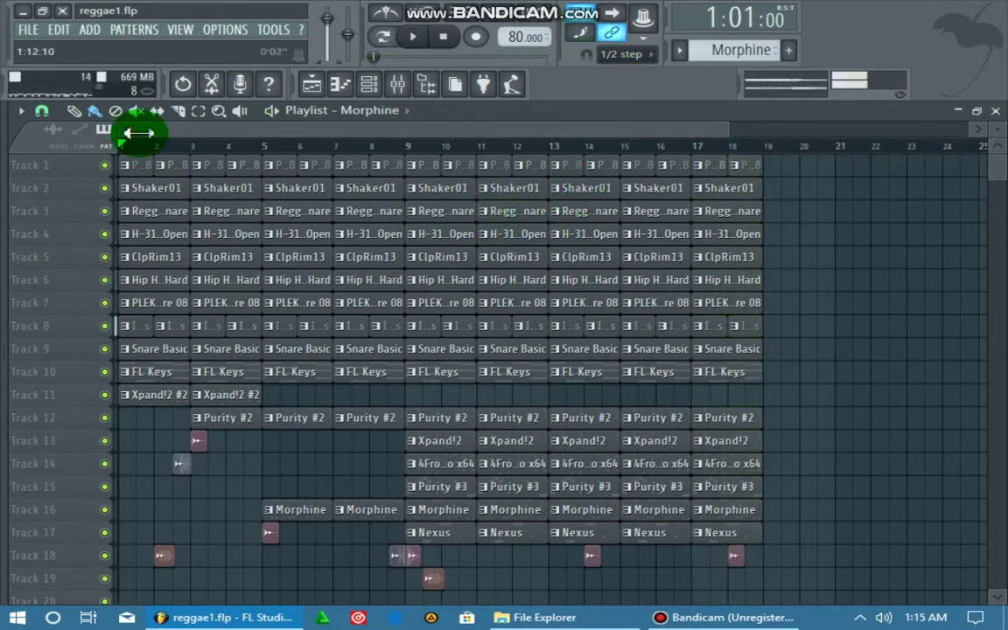
- Loop the PLEK 2 - Kick 08 pattern in the Channel rack using pattern mode and inspect the kick's sampler settings
click(137, 167)
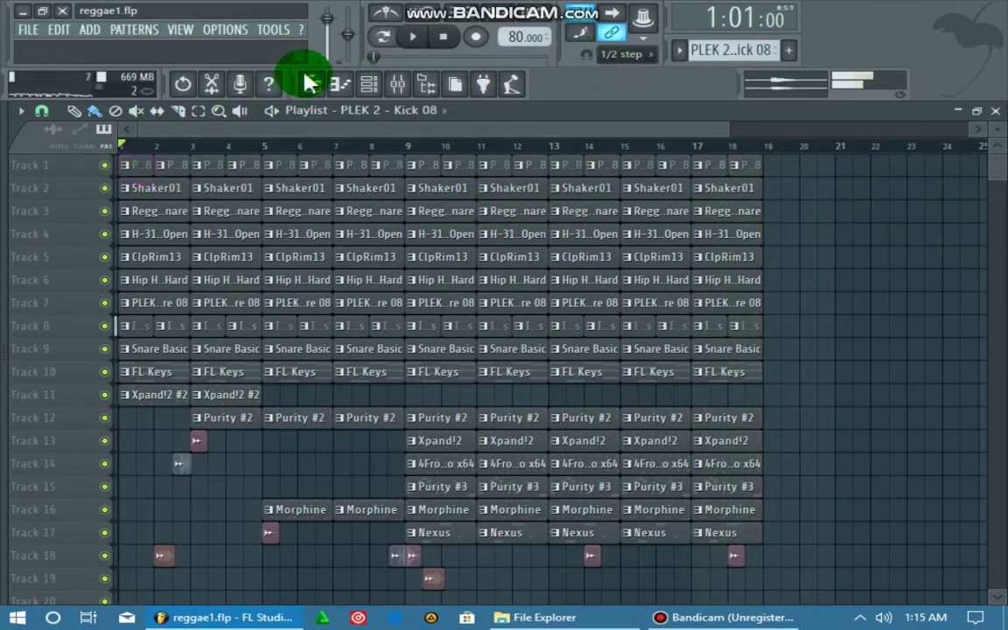
click(313, 84)
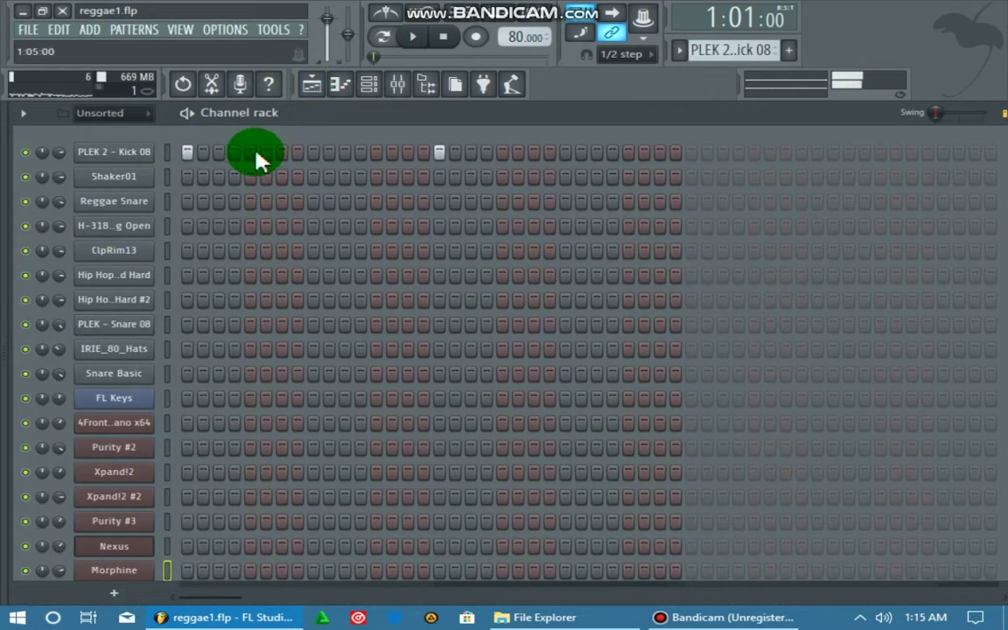
click(399, 37)
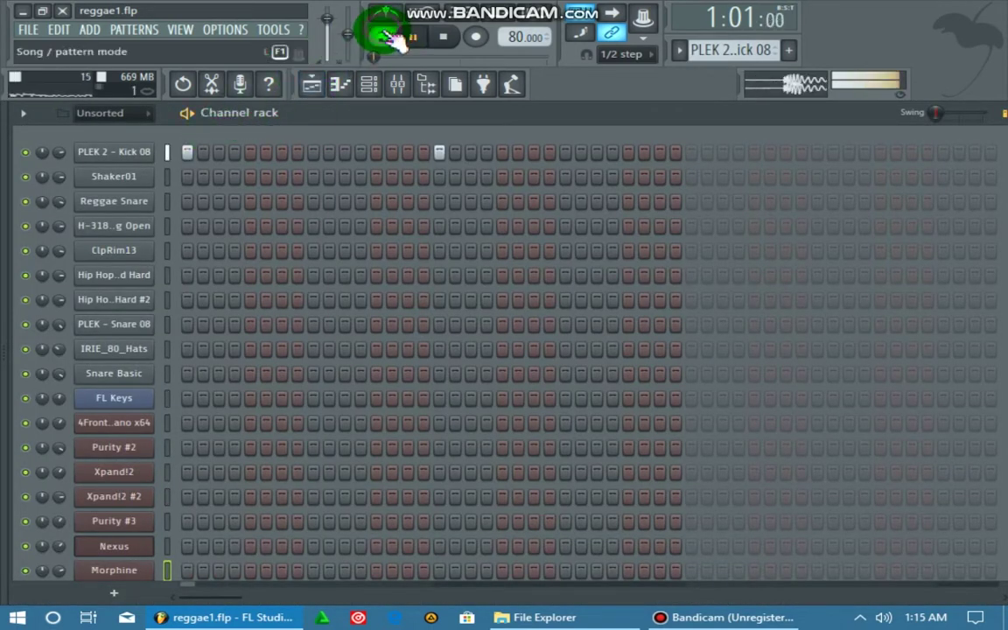
click(107, 153)
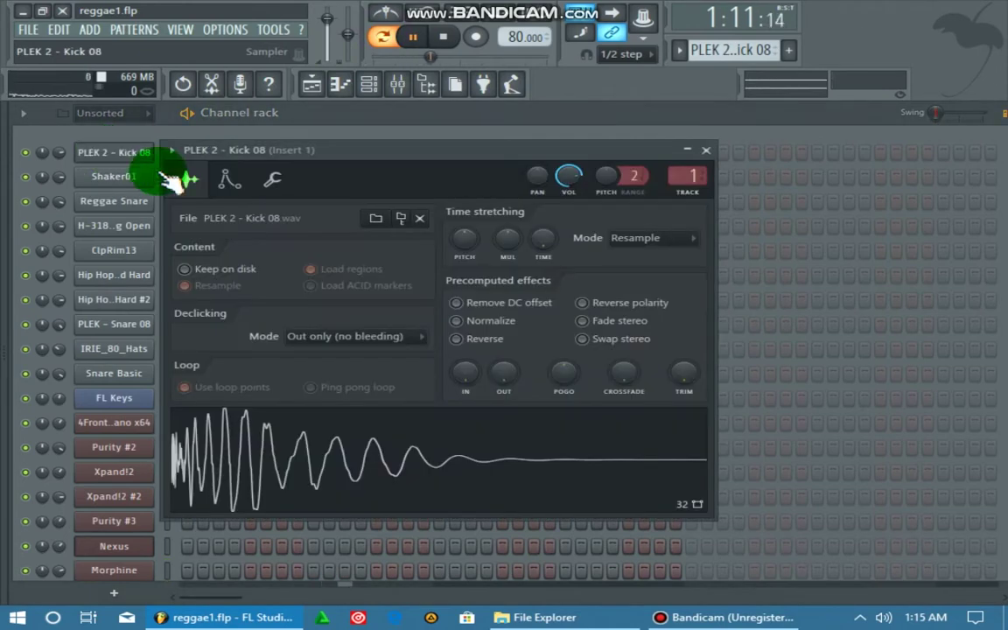
click(709, 150)
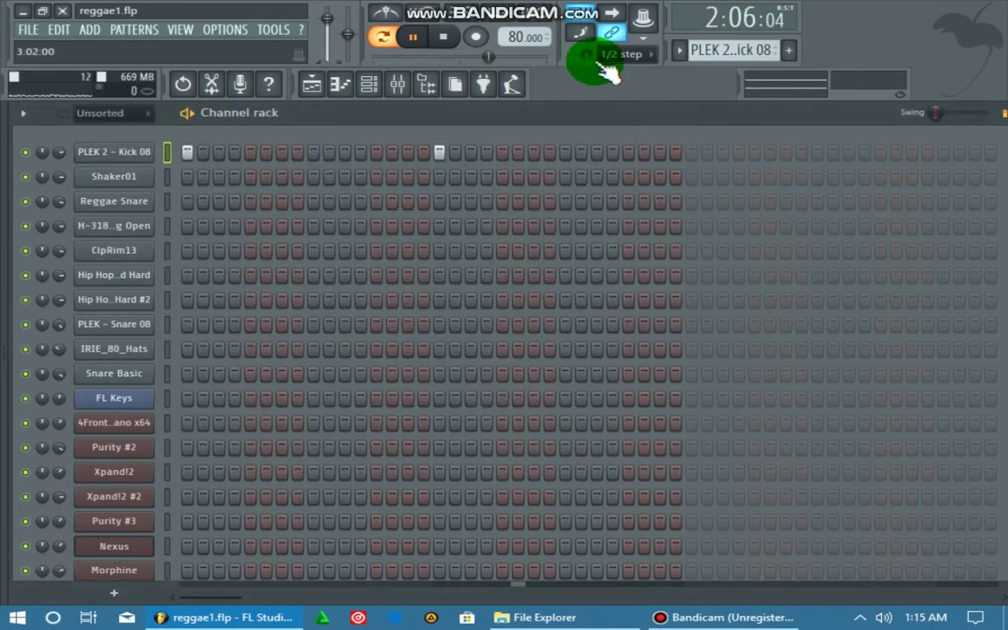
- Audition the Shaker01, Reggae Snare and H-318 Sting Open patterns one after another, examining their step sequences
click(680, 50)
click(646, 89)
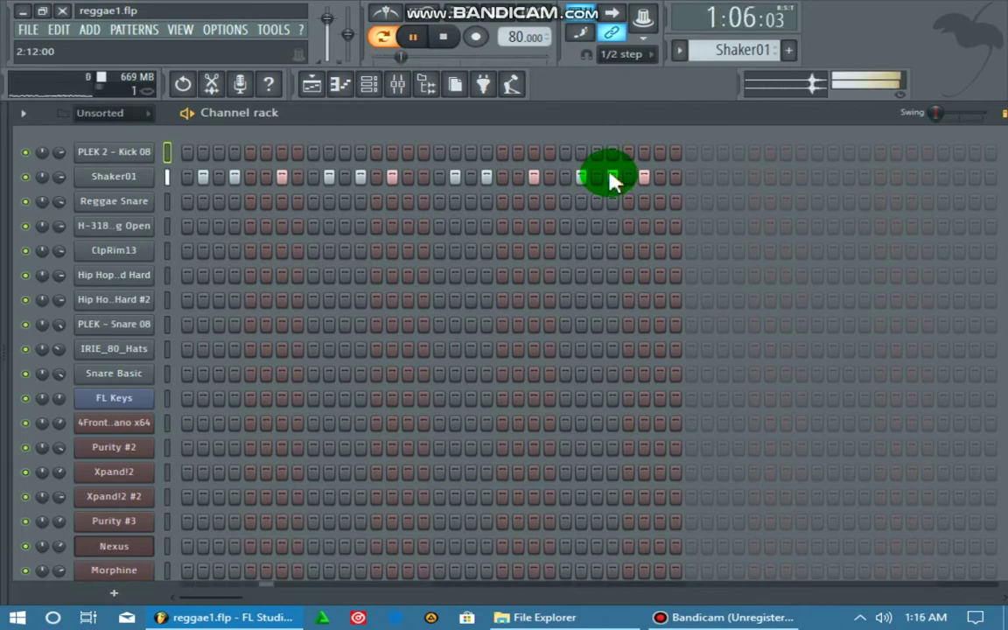
click(678, 50)
click(652, 103)
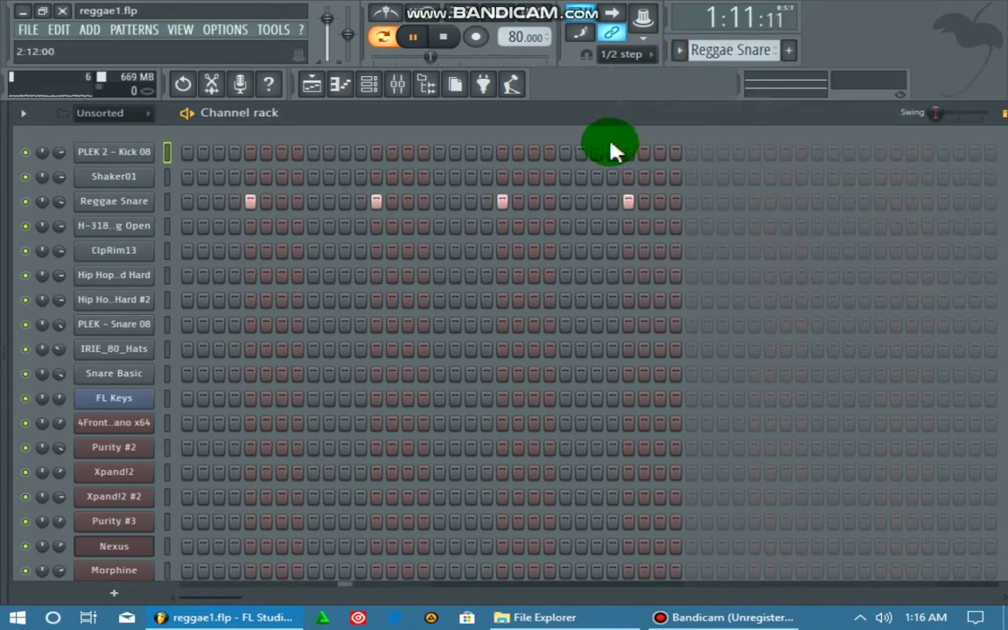
click(677, 50)
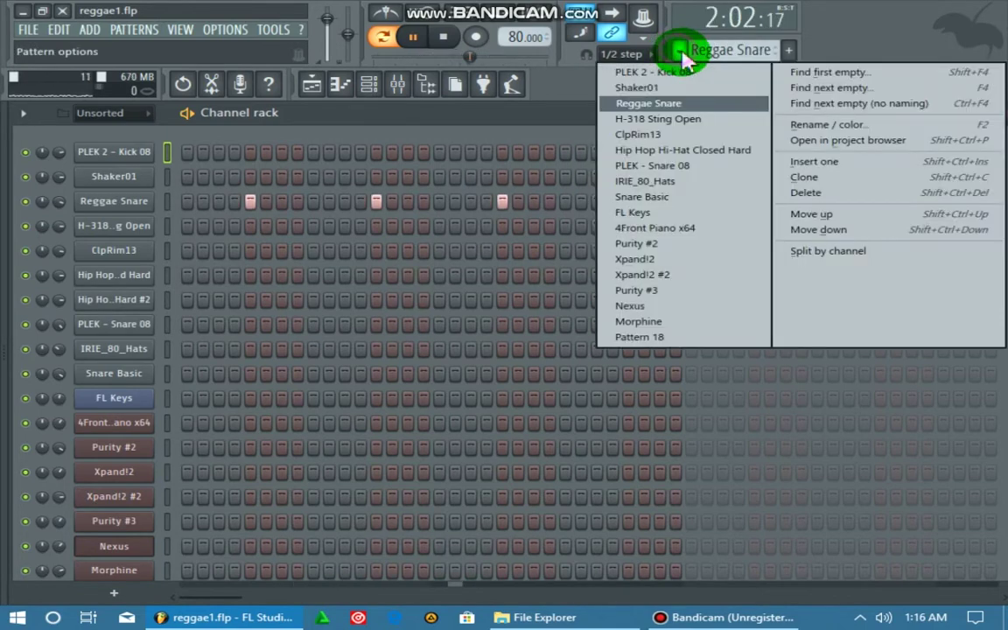
click(662, 120)
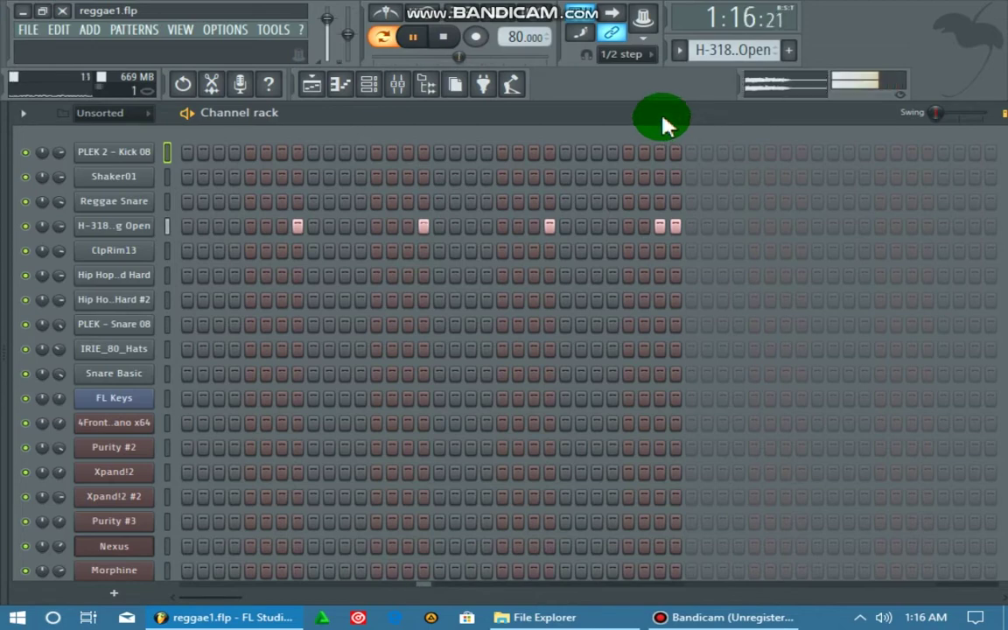
- Audition the ClpRim13 pattern and inspect the rim sample's channel settings
click(681, 52)
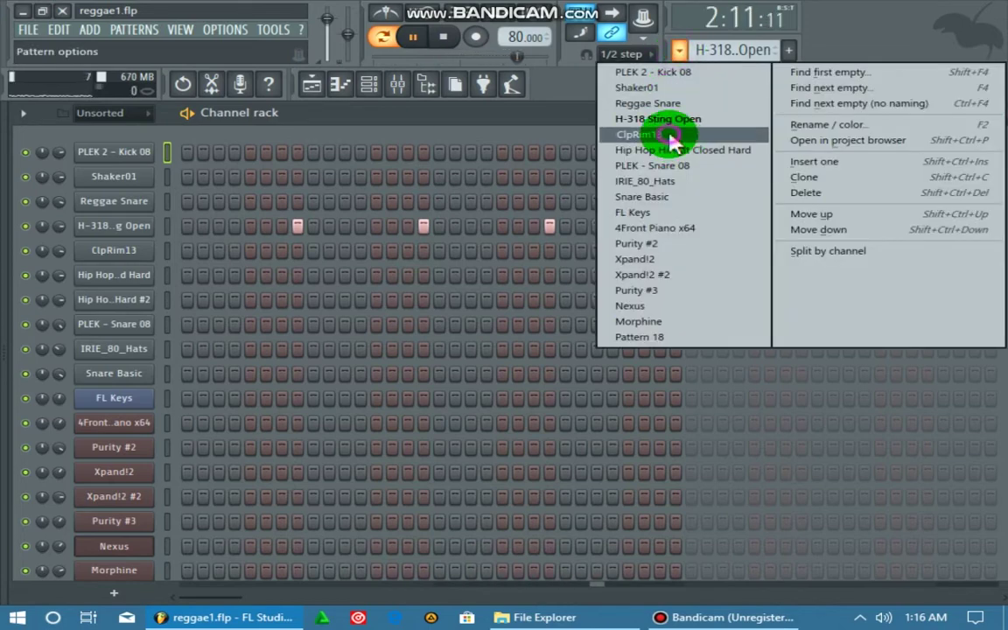
click(671, 135)
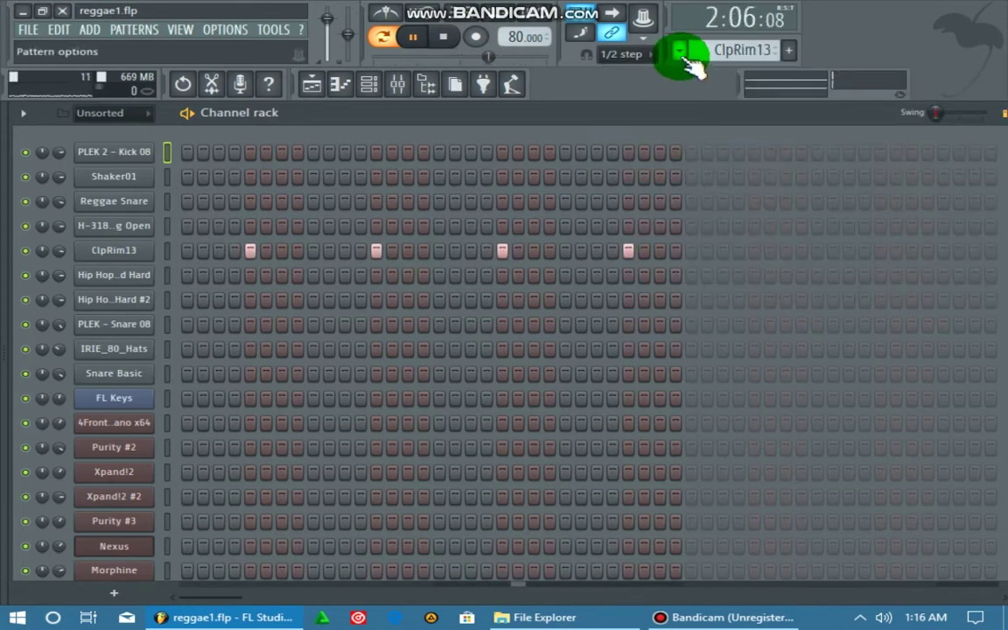
click(103, 251)
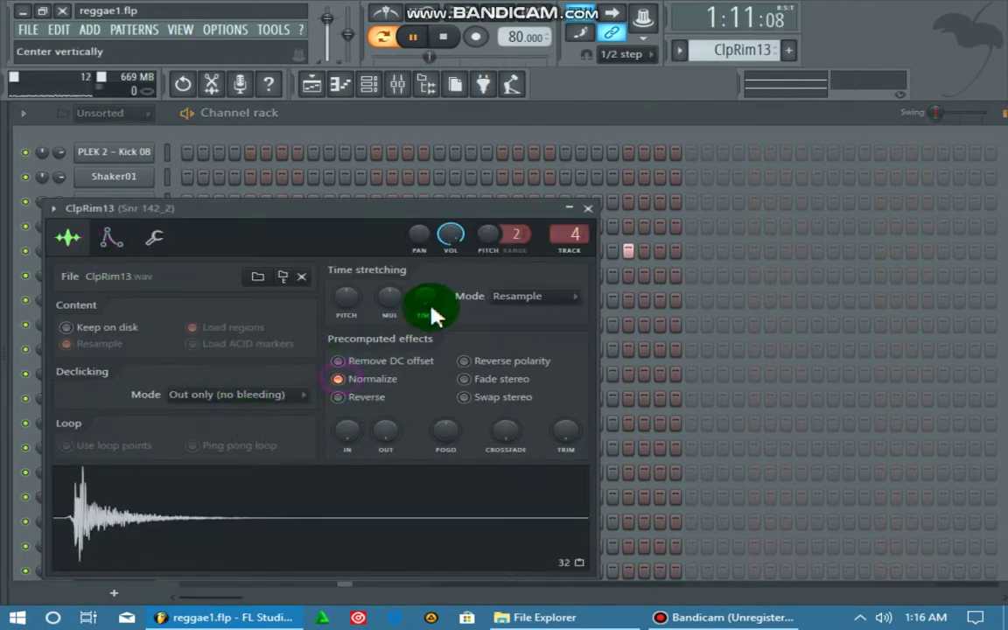
click(588, 210)
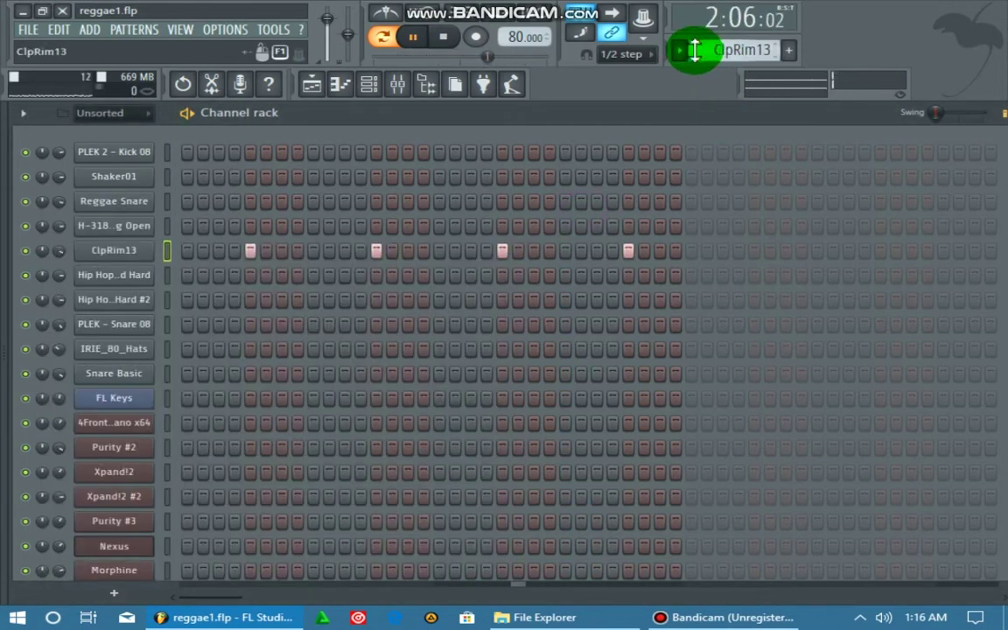
- Audition the Hip Hop Hi-Hat Closed Hard, PLEK - Snare 08, IRIE_80_Hats and Snare Basic patterns one after another, examining their step sequences
click(689, 58)
click(671, 160)
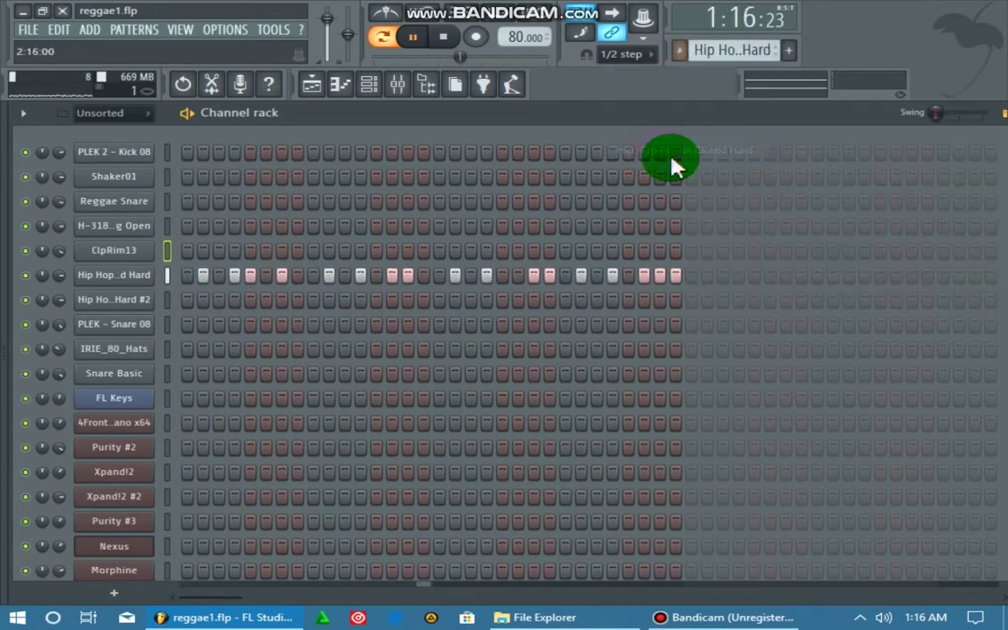
click(694, 59)
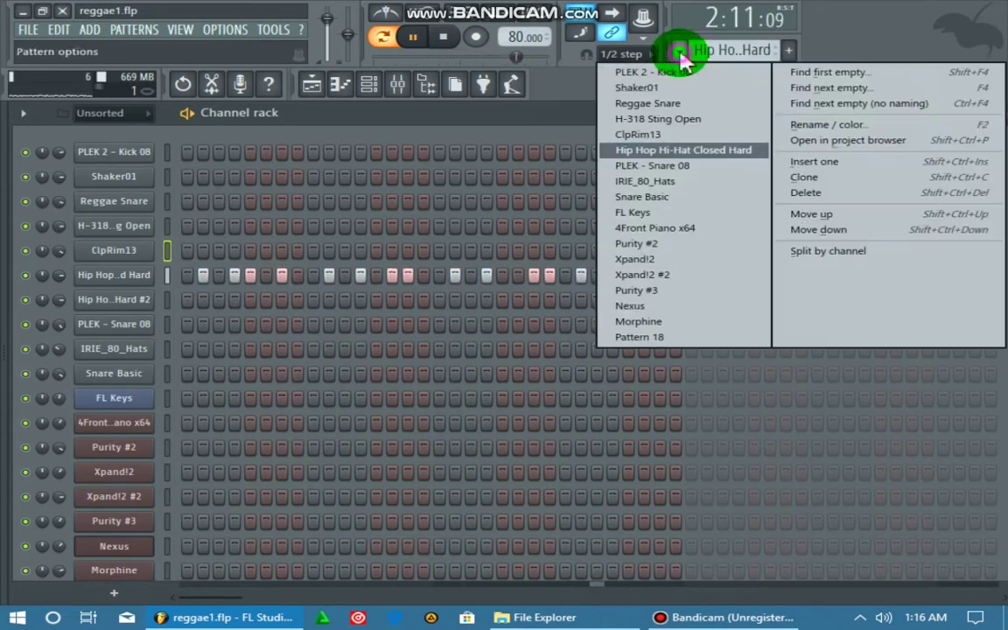
click(647, 173)
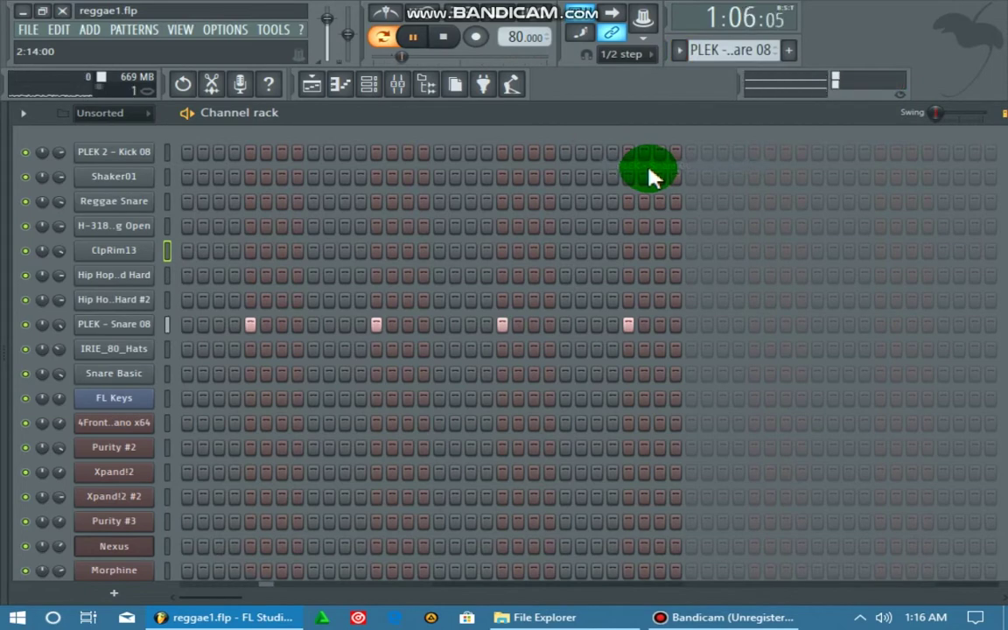
click(681, 52)
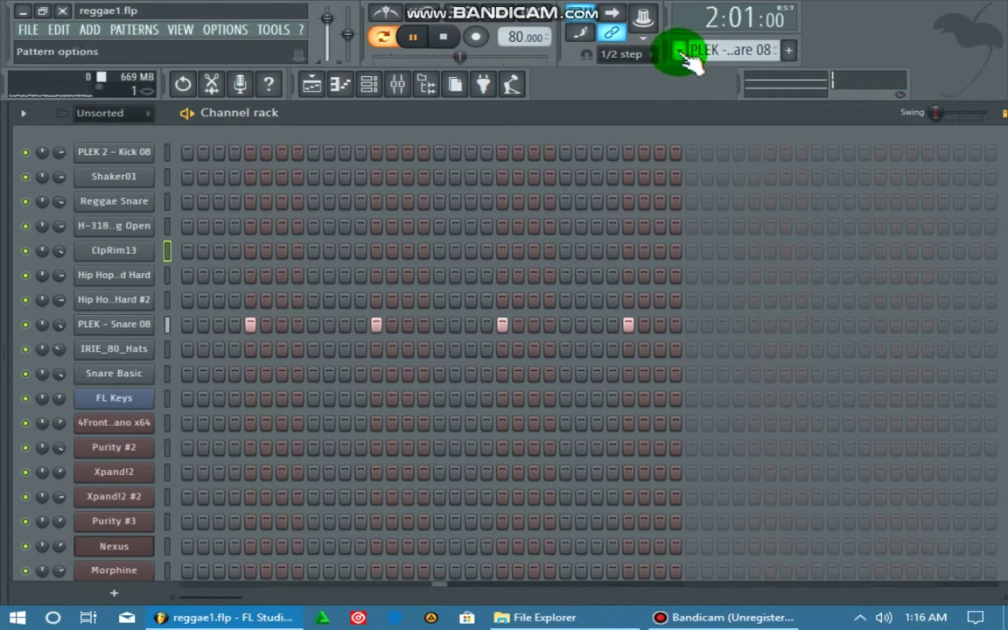
click(655, 186)
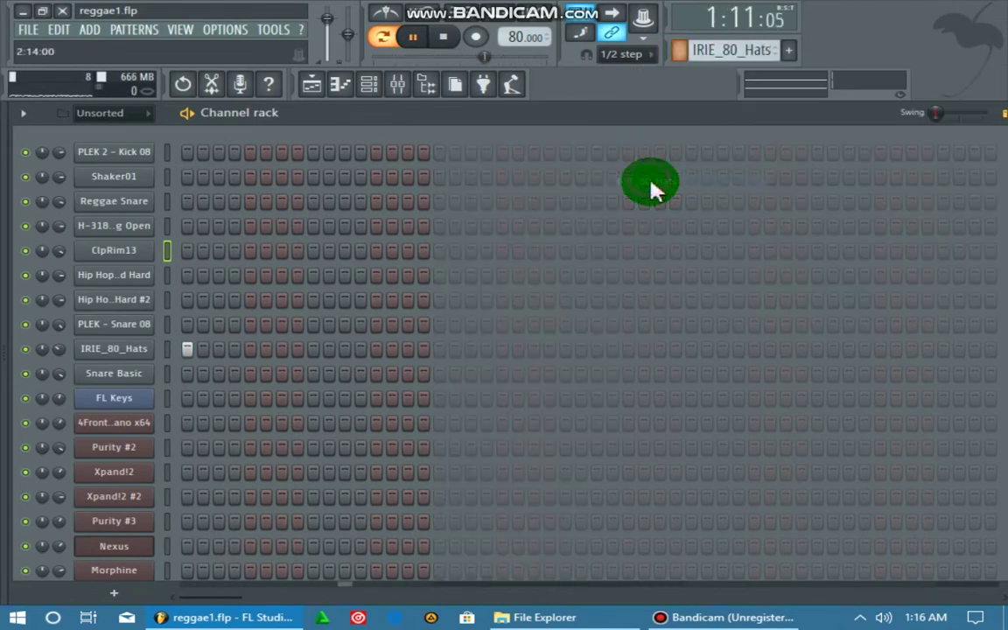
click(690, 63)
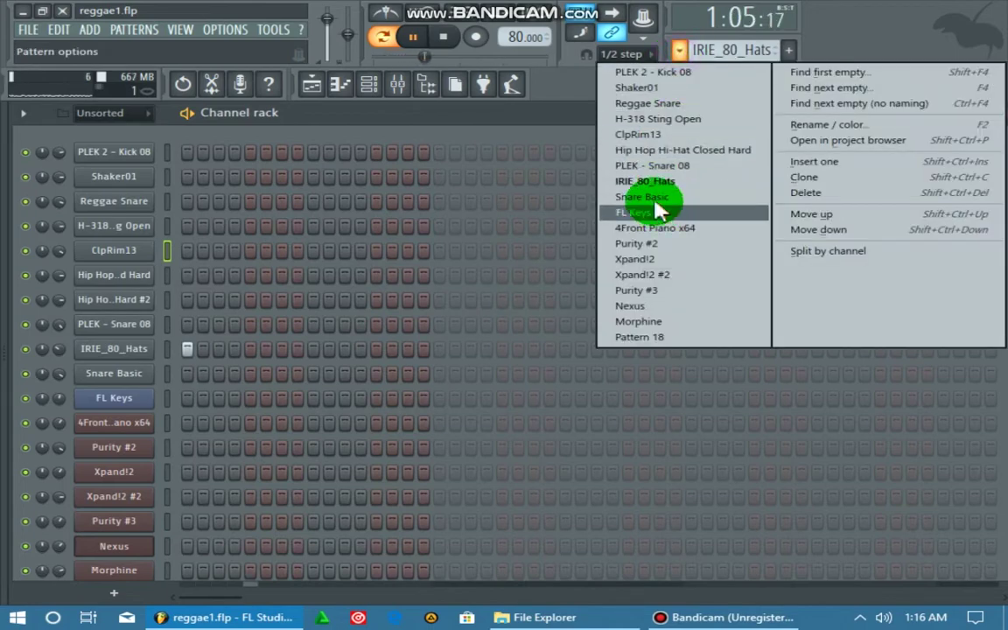
click(657, 201)
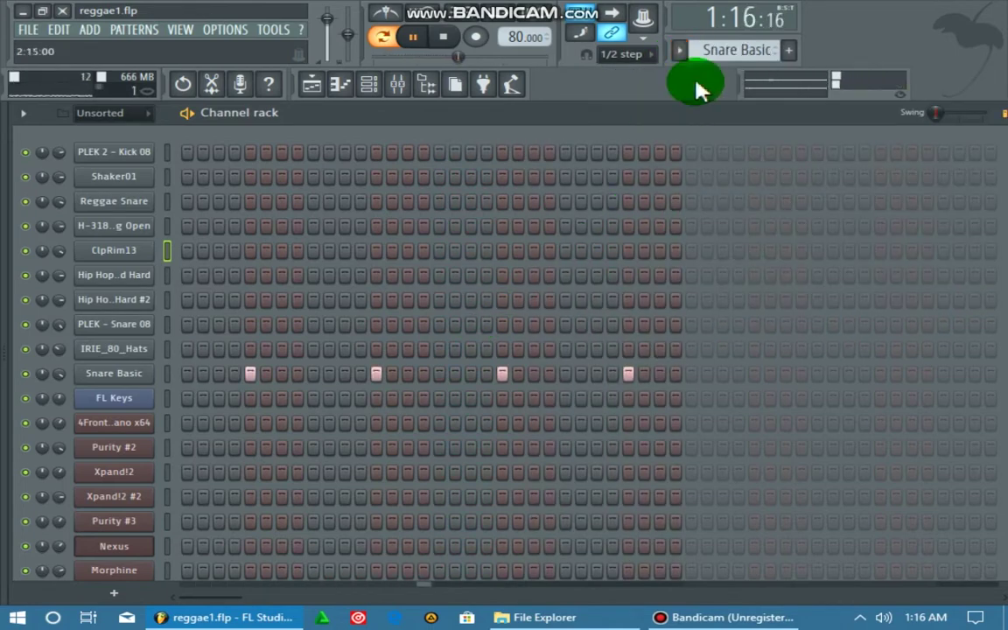
- Audition the FL Keys pattern, examining its chord notes in the piano roll and the instrument's settings
click(681, 51)
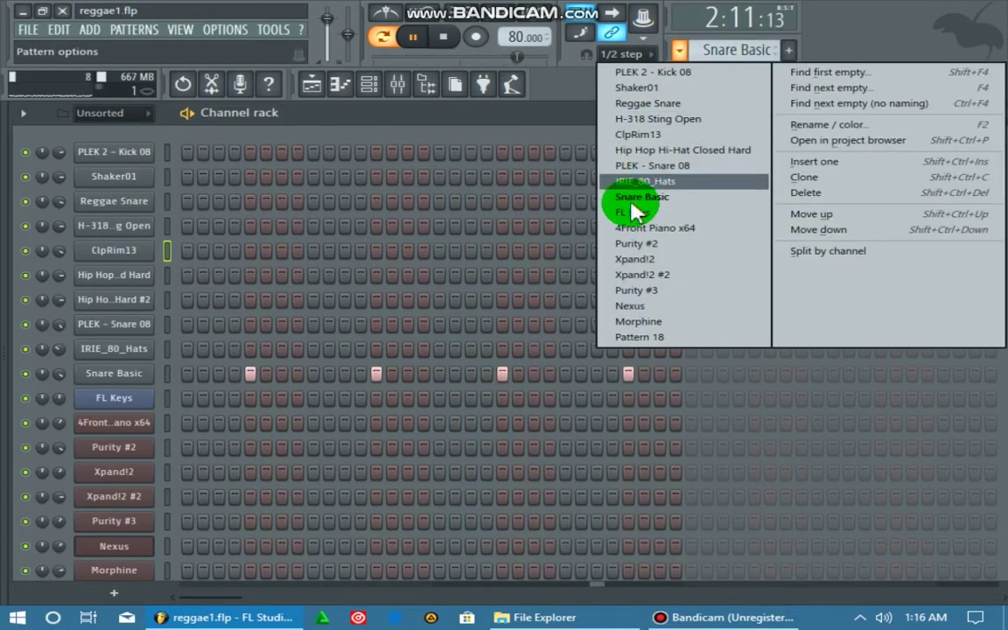
click(630, 212)
click(423, 391)
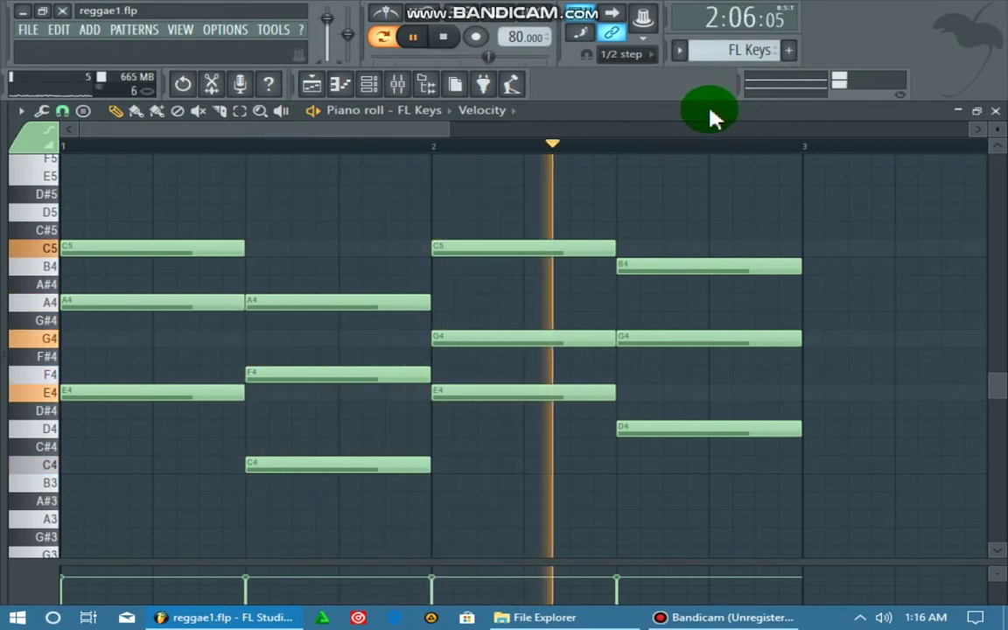
click(999, 111)
click(127, 400)
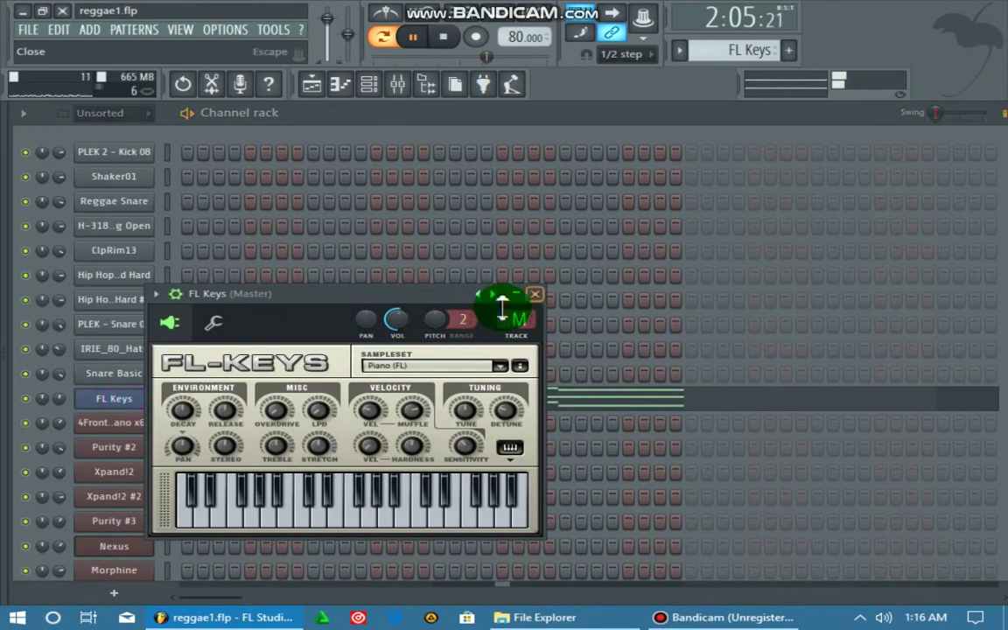
click(536, 295)
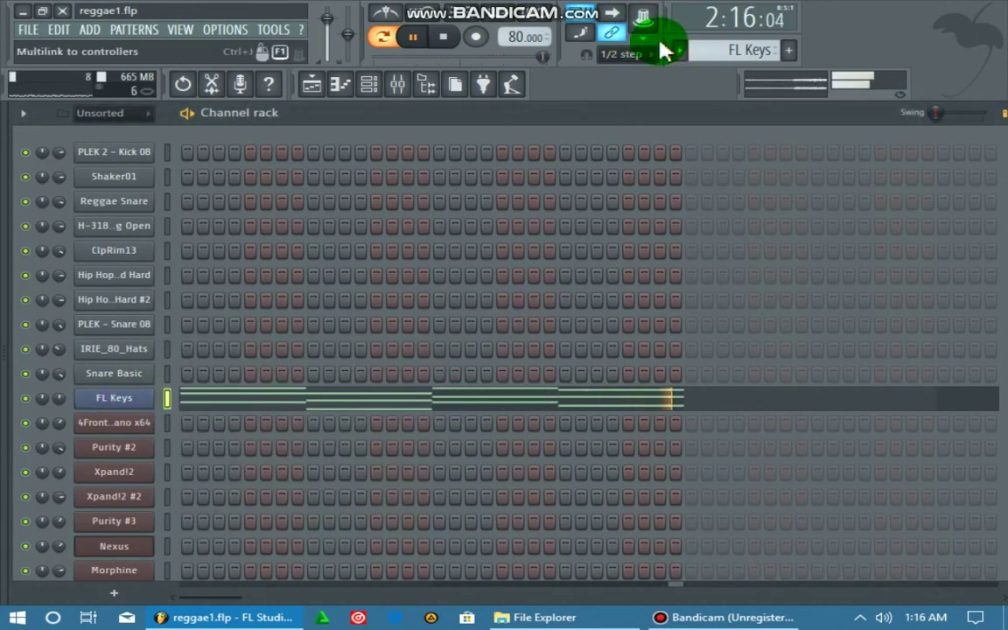
- Audition the 4Front Piano x64 pattern, examining its chord notes in the piano roll and its plugin window
click(678, 51)
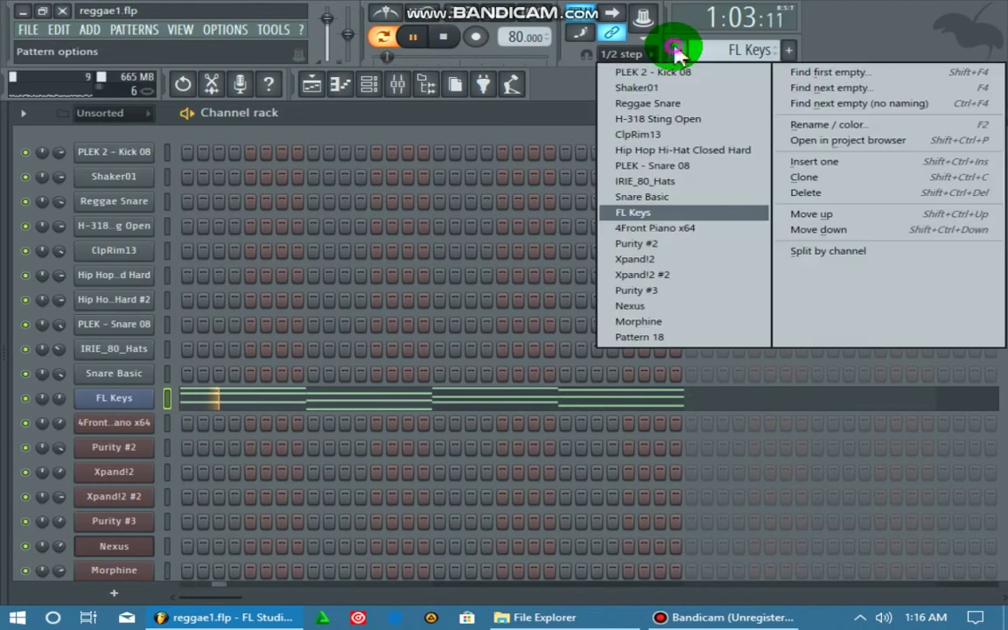
click(632, 226)
click(288, 425)
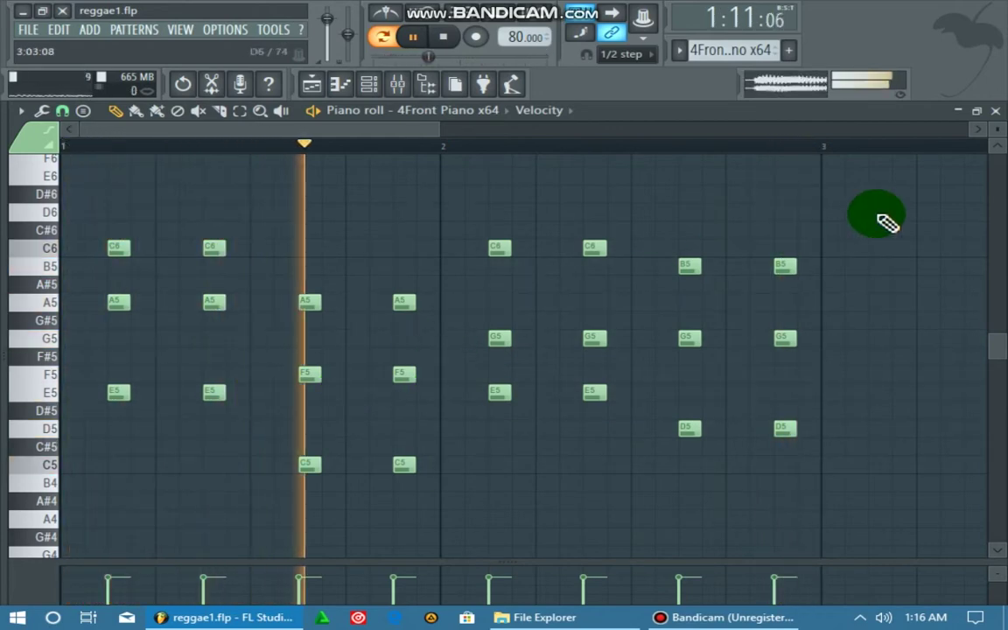
click(1002, 110)
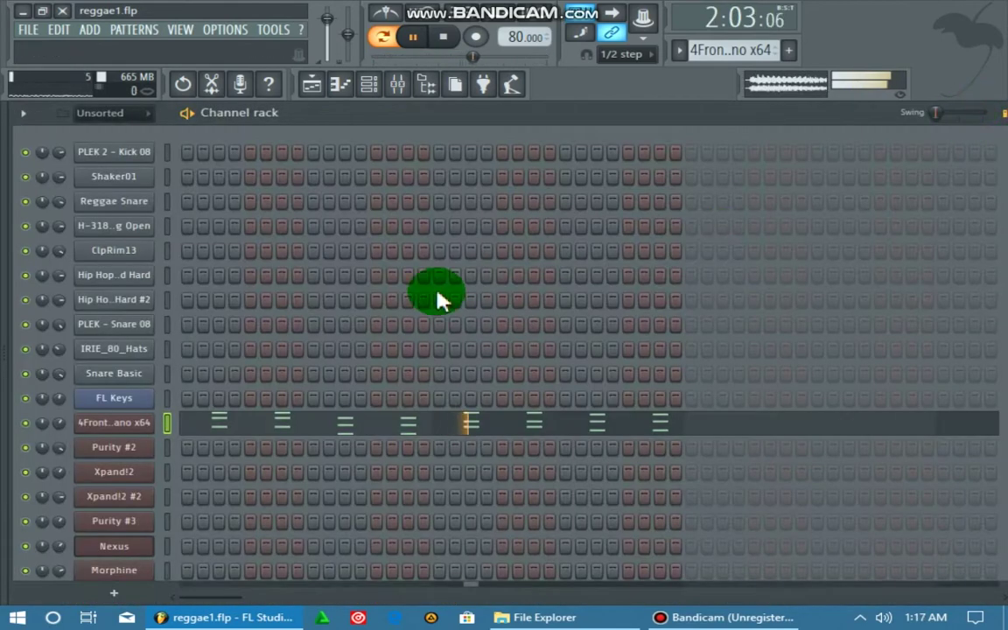
click(127, 425)
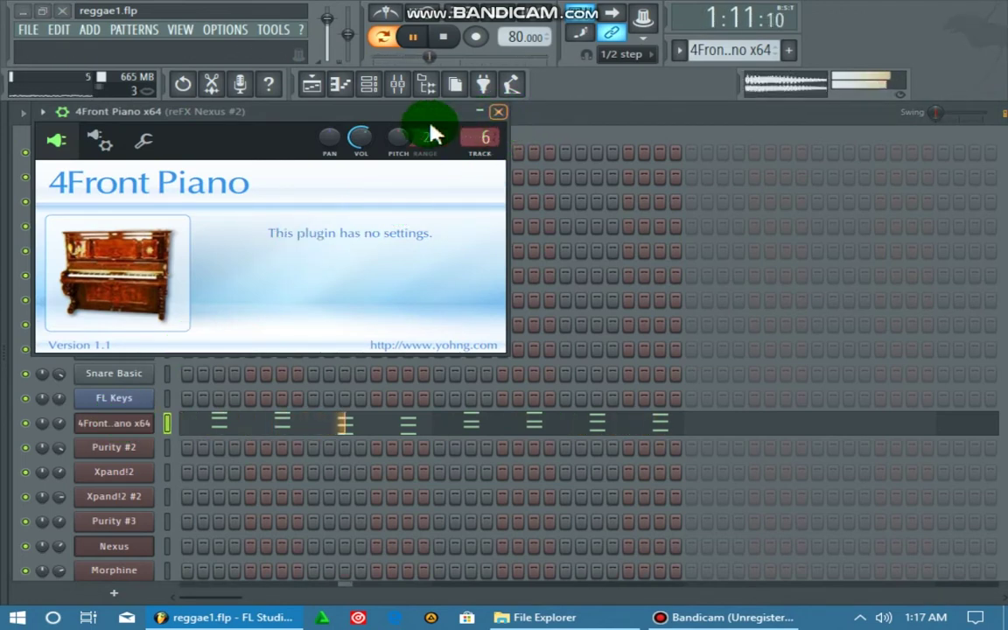
drag(311, 120, 516, 142)
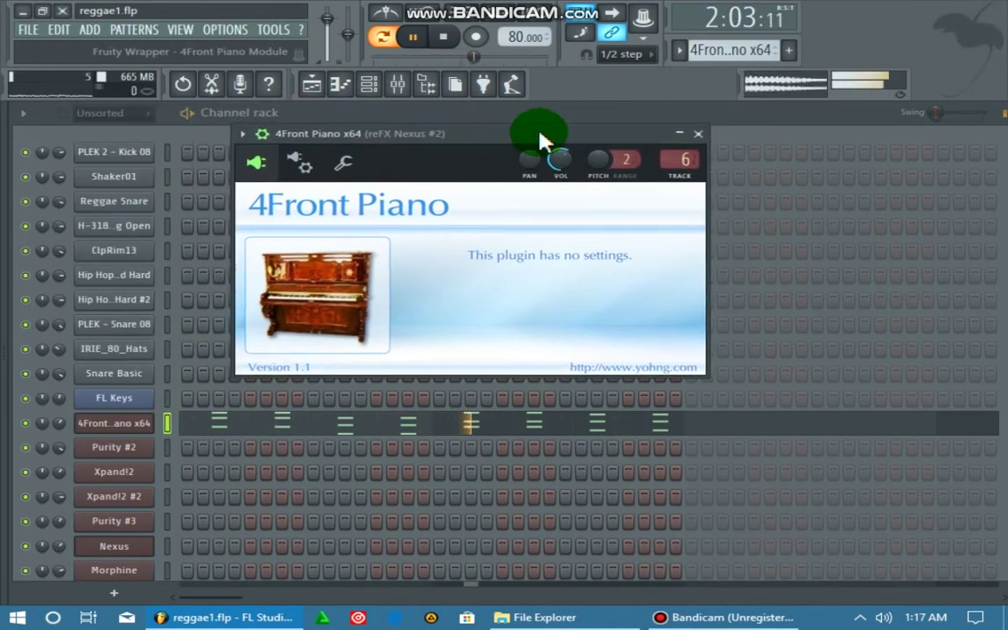
click(698, 134)
- Audition the Purity #2 pattern and examine its chord notes across both bars in the piano roll
click(681, 51)
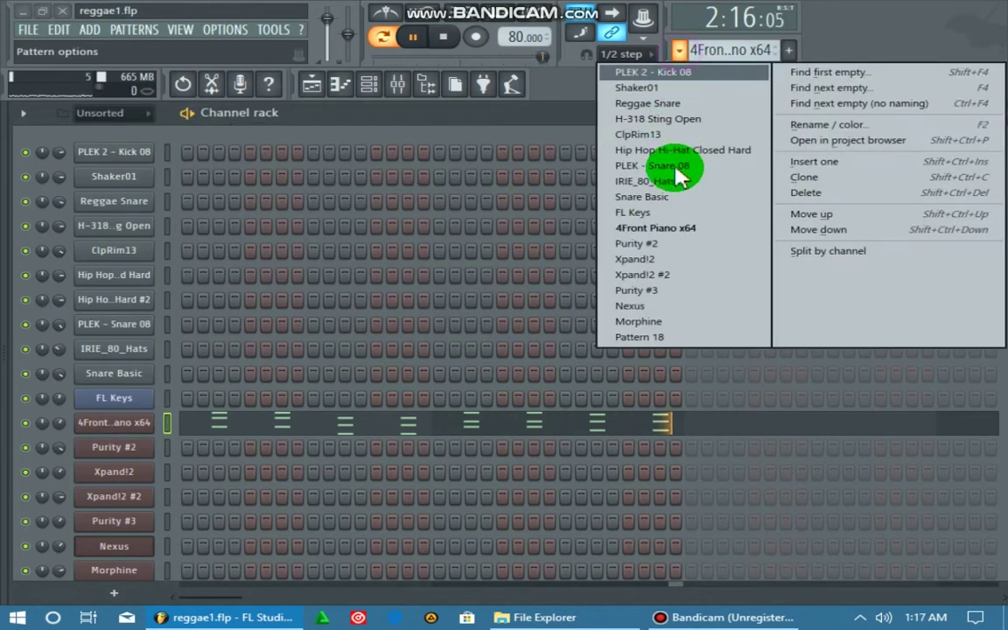
click(635, 246)
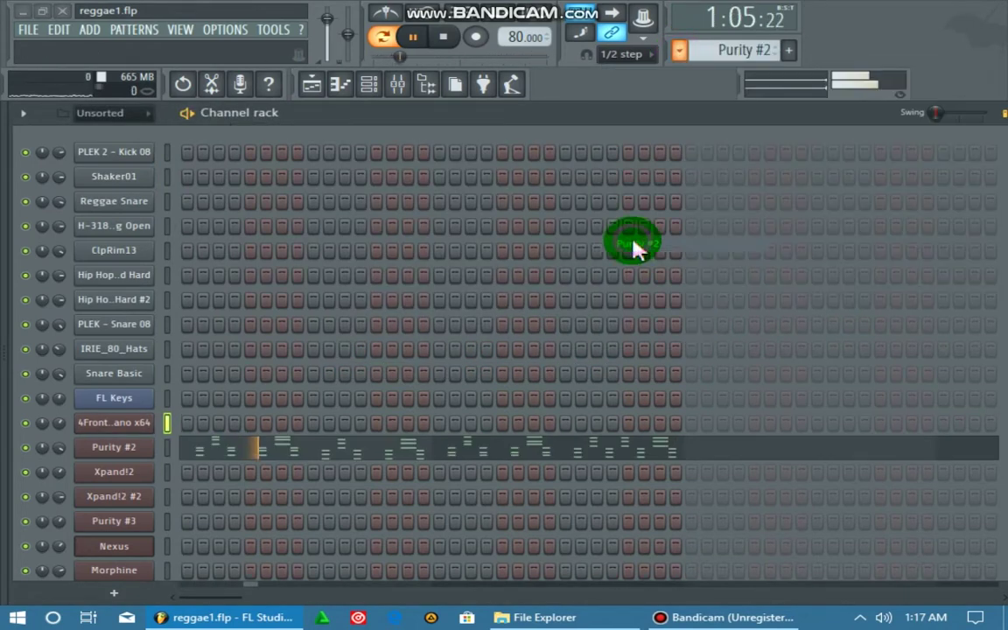
click(279, 448)
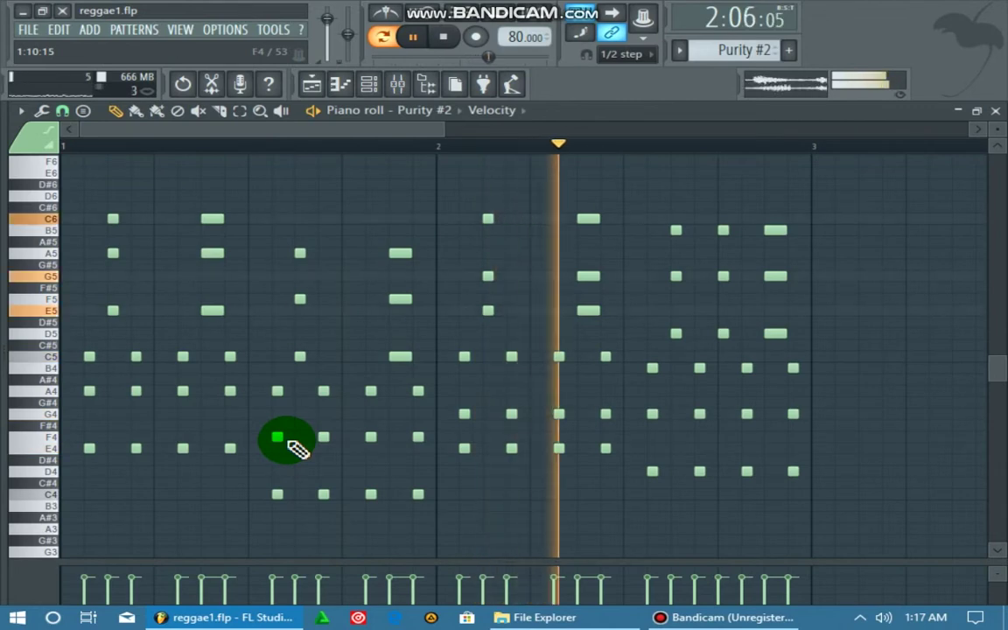
drag(444, 131, 281, 135)
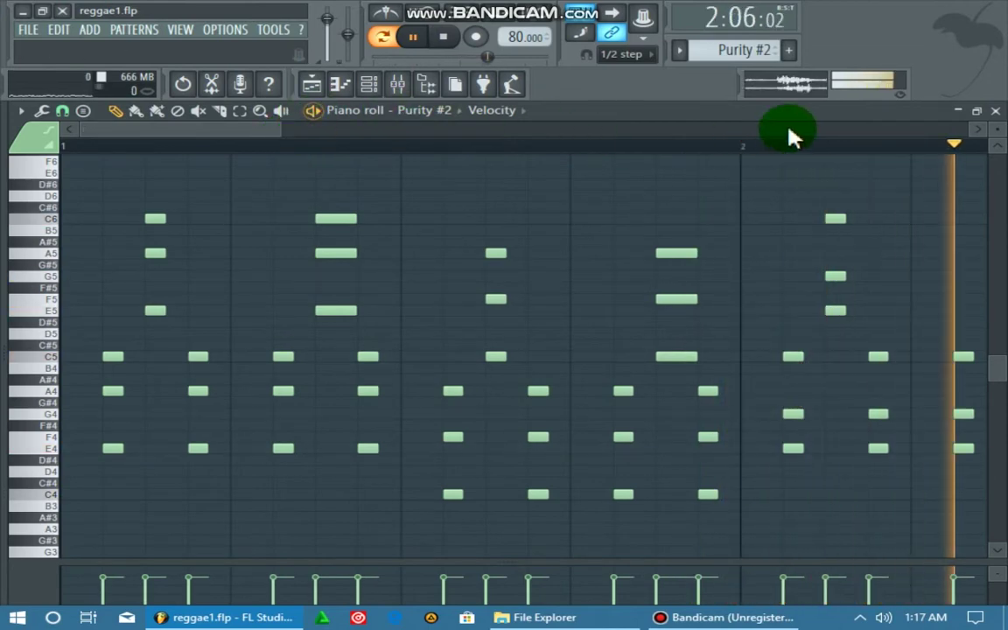
drag(996, 123, 1000, 130)
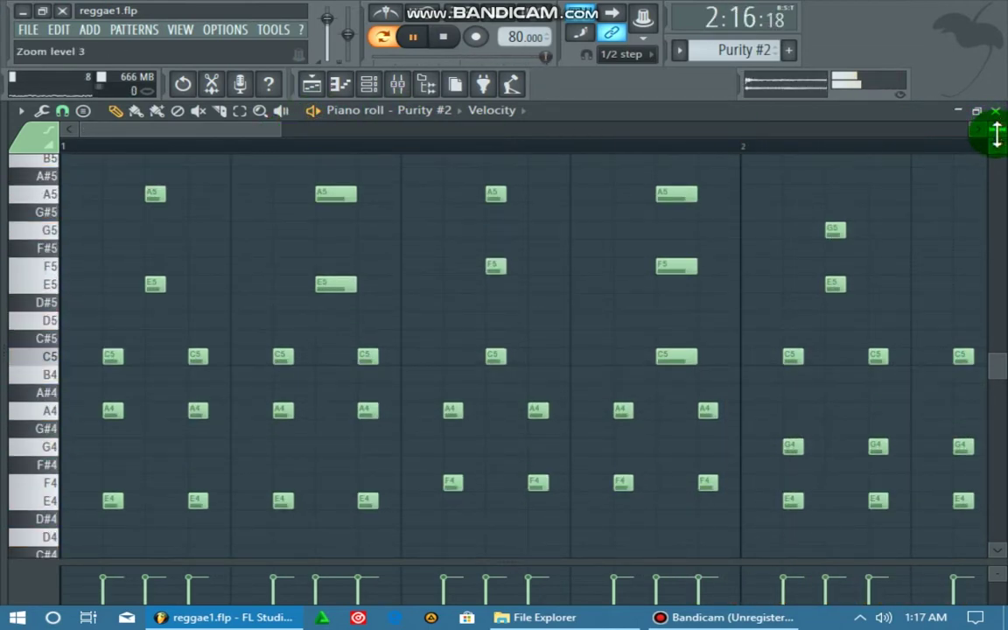
scroll(576, 315, up, 3)
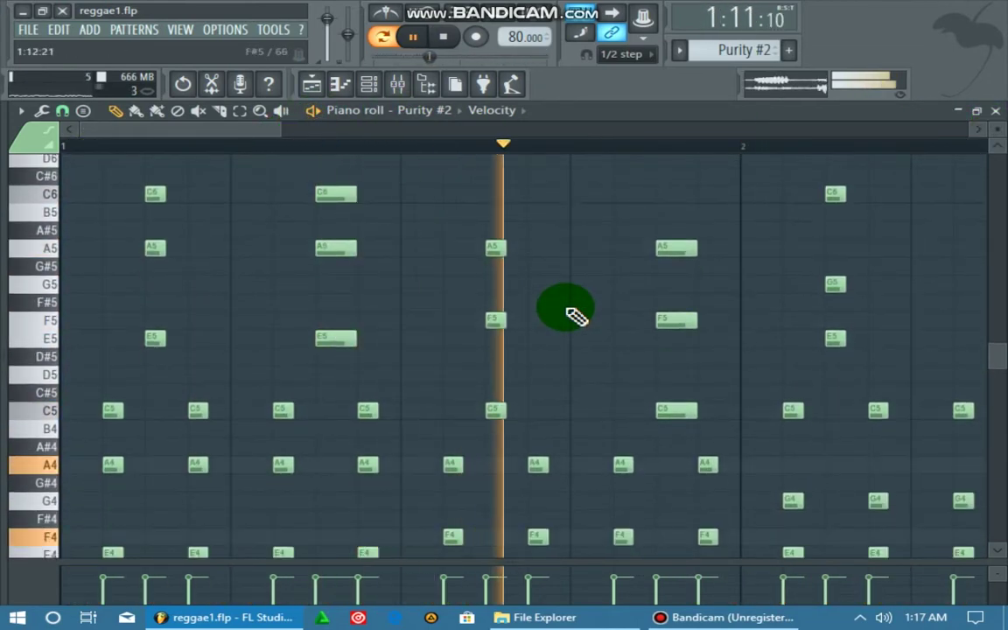
drag(993, 125, 995, 120)
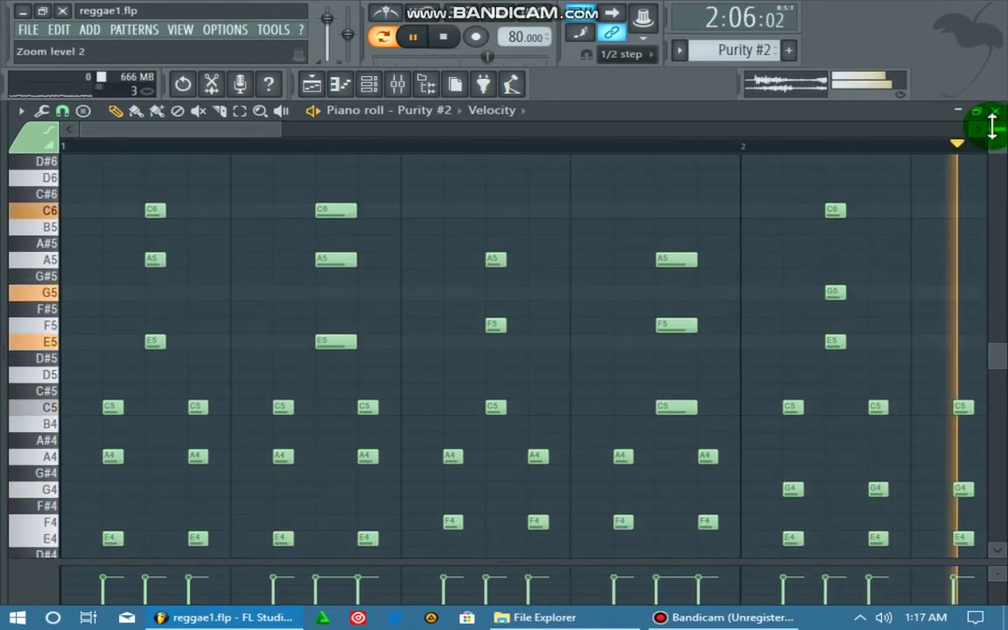
scroll(473, 417, down, 3)
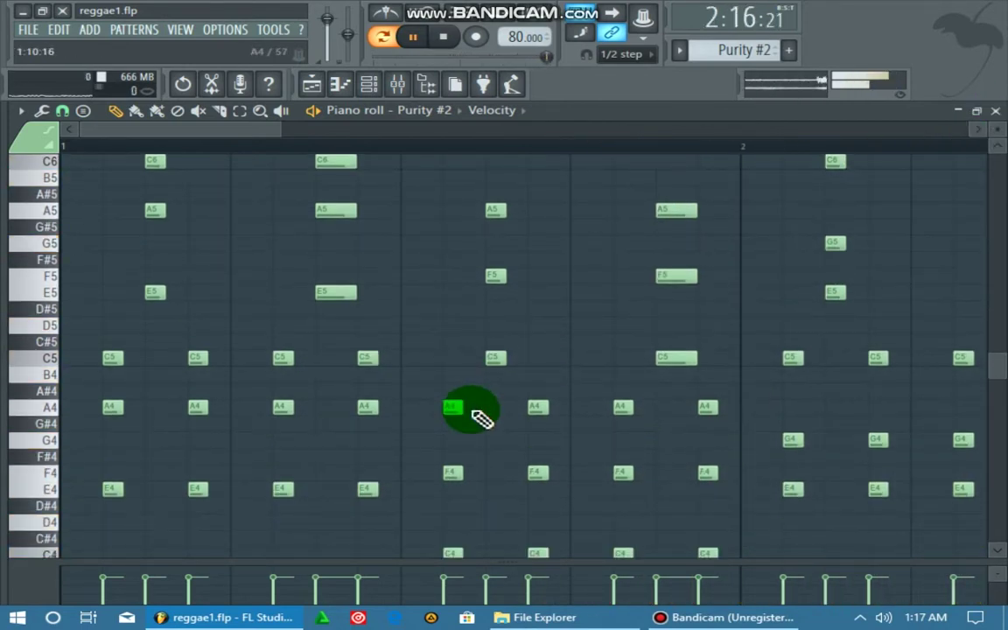
scroll(473, 414, up, 3)
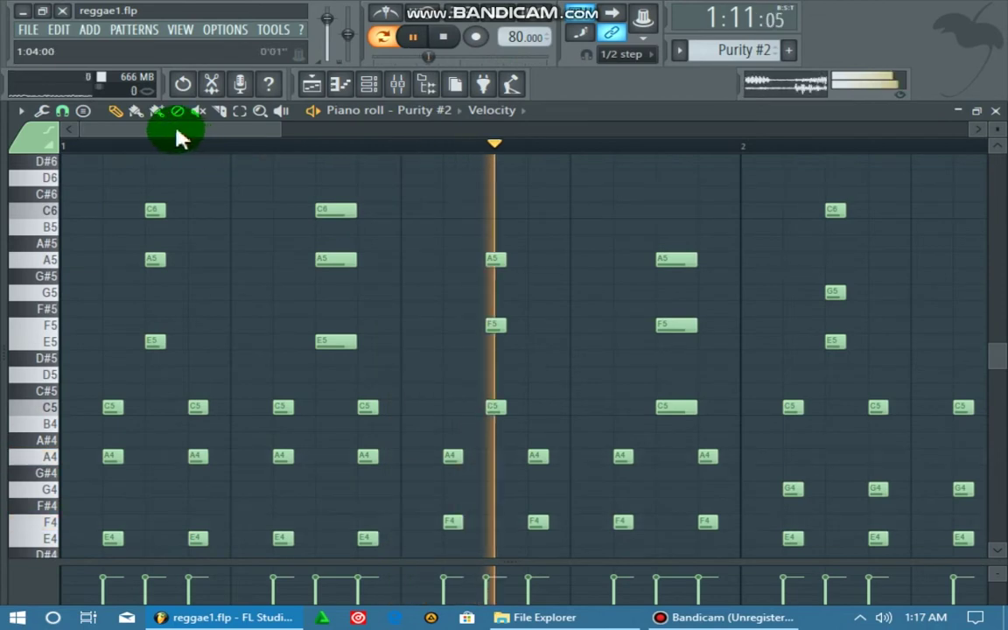
drag(177, 133, 344, 167)
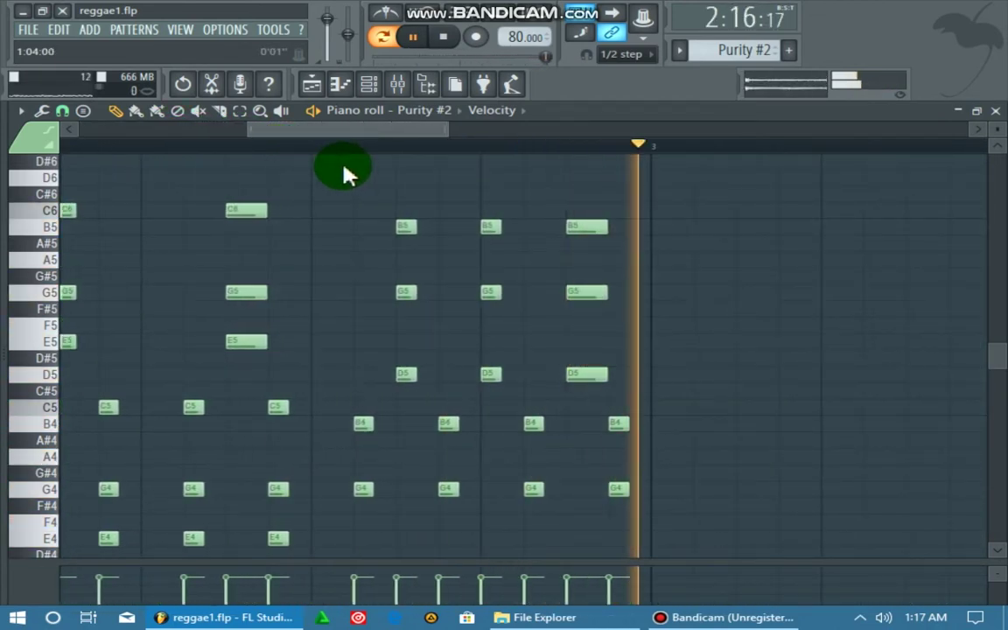
click(993, 110)
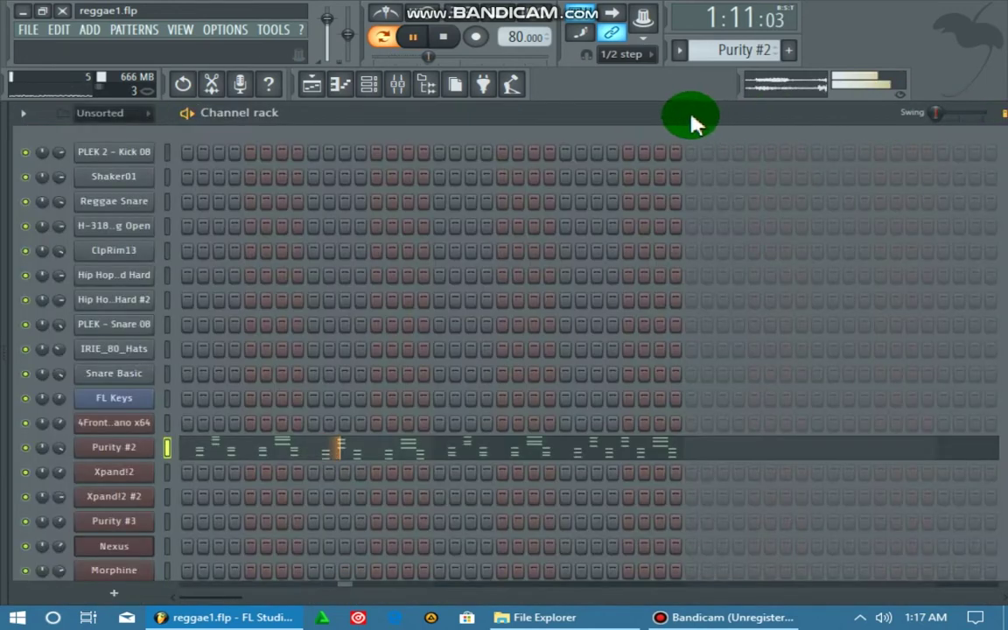
- Inspect the Purity #2 instrument and show its Soft Draw Fast preset in the Organ category
click(145, 455)
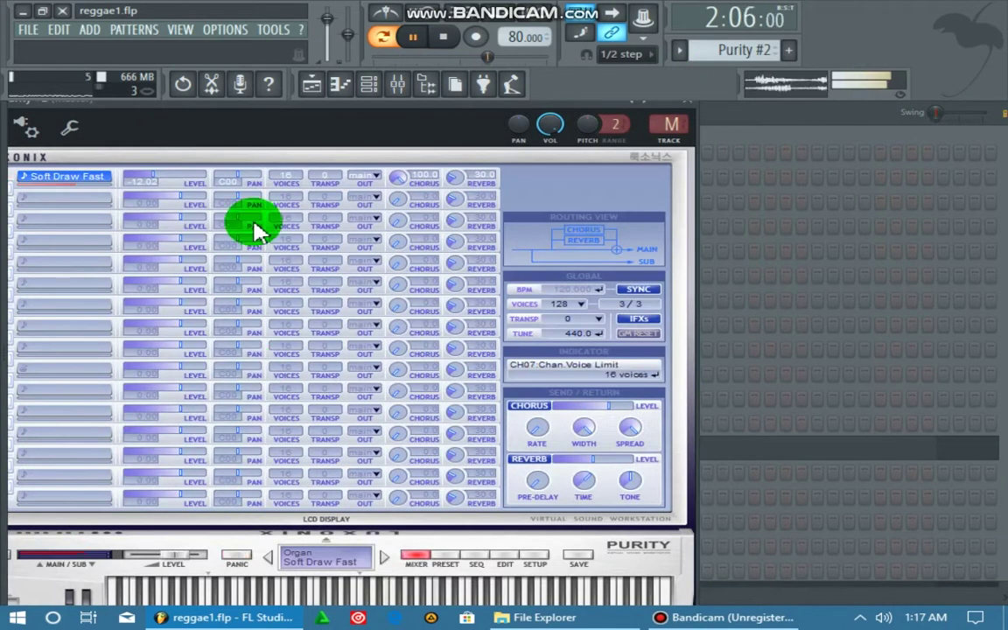
drag(146, 106, 293, 123)
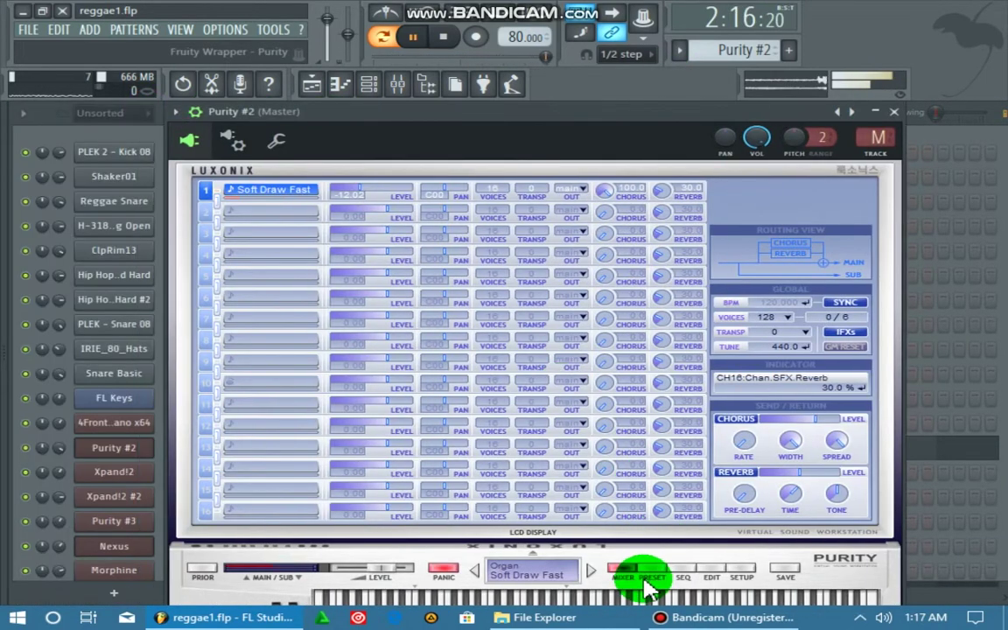
click(652, 573)
click(460, 262)
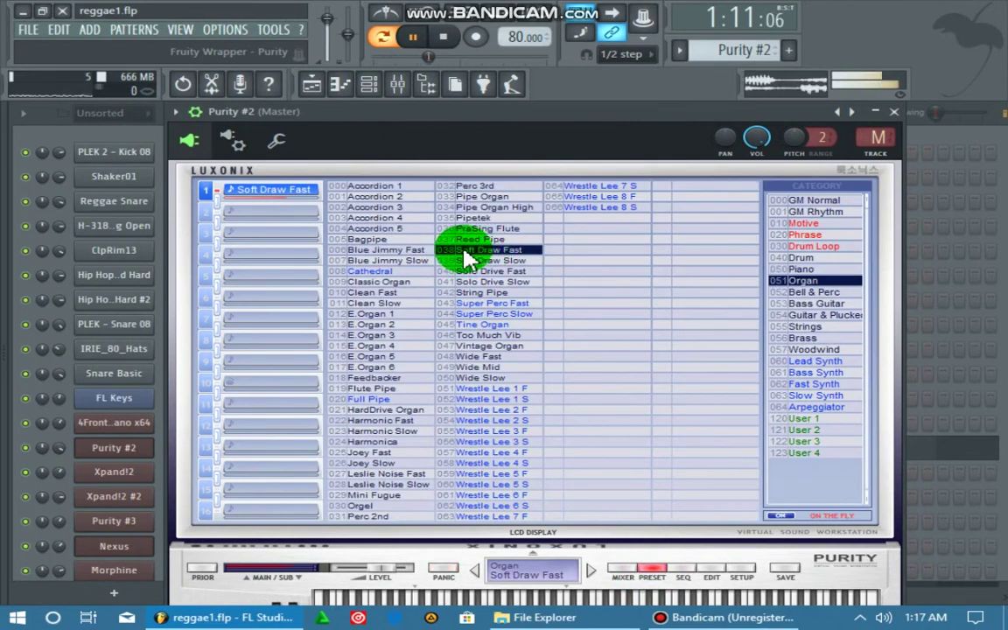
click(898, 114)
- Audition the Xpand!2 pattern and examine its chord notes in the piano roll
click(680, 51)
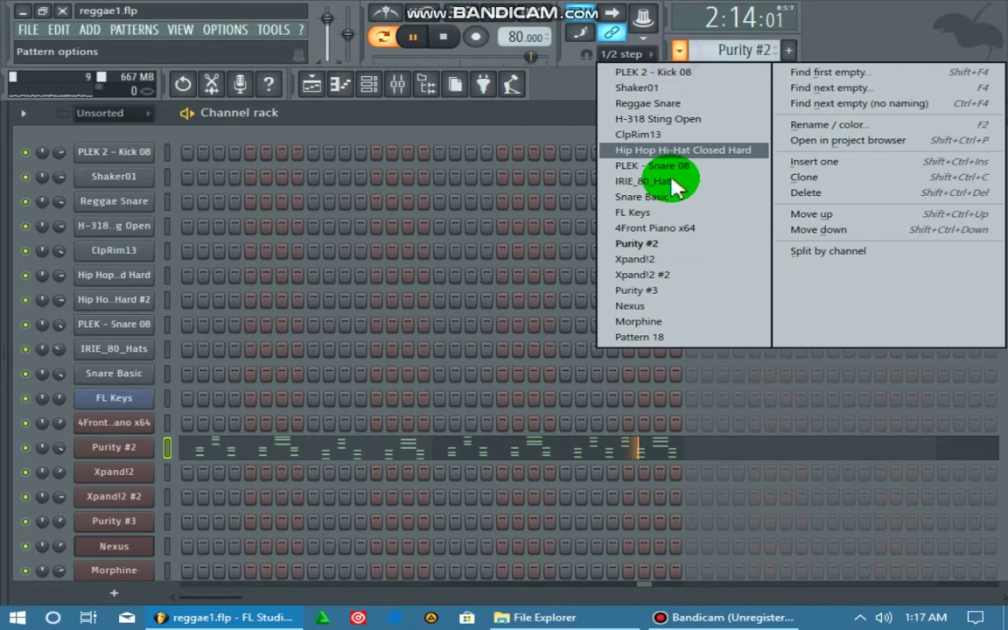
click(639, 260)
click(294, 474)
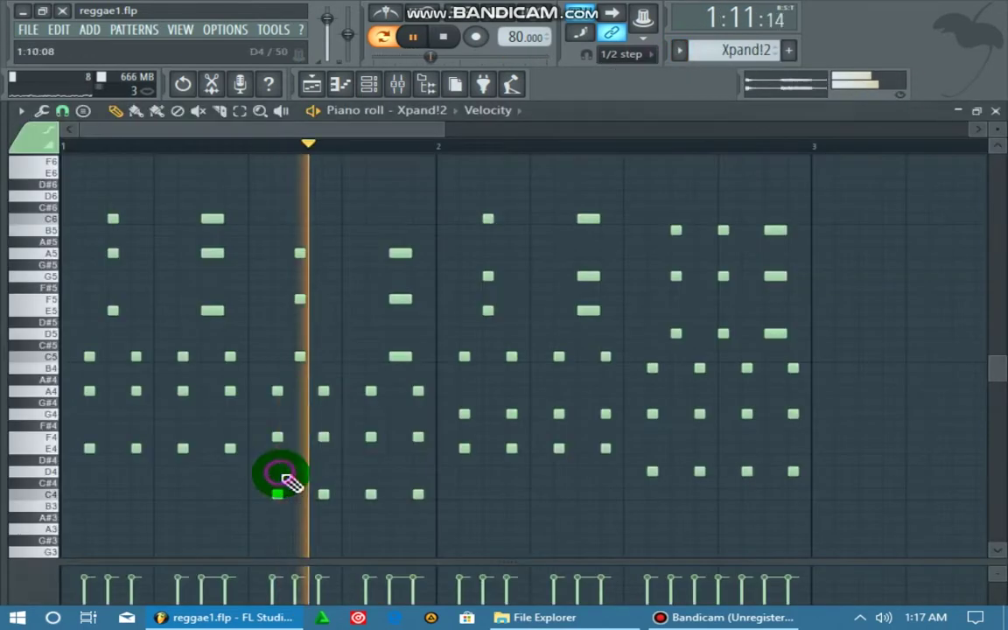
click(721, 281)
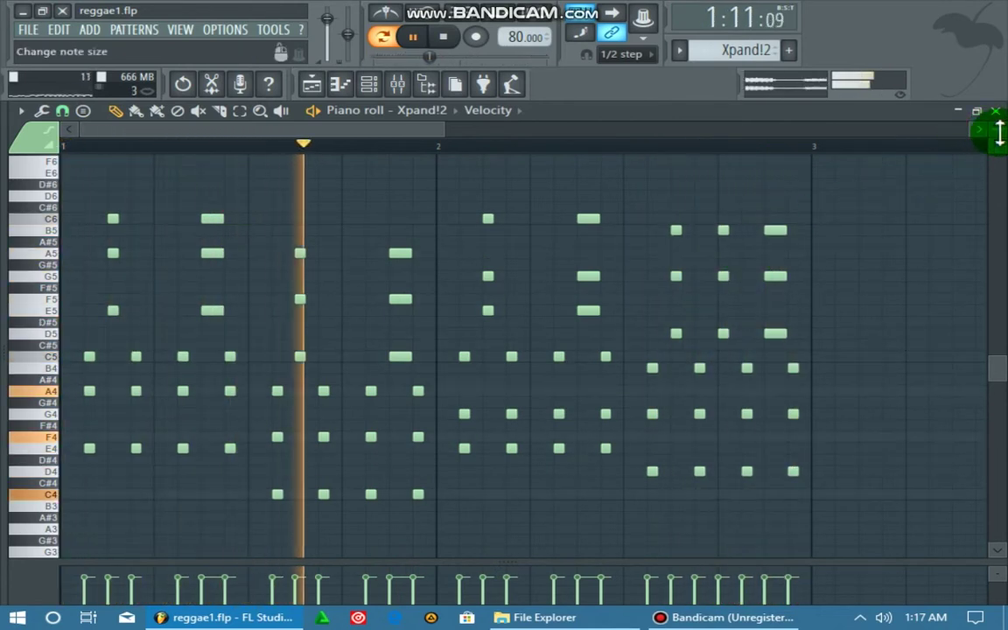
scroll(994, 129, up, 2)
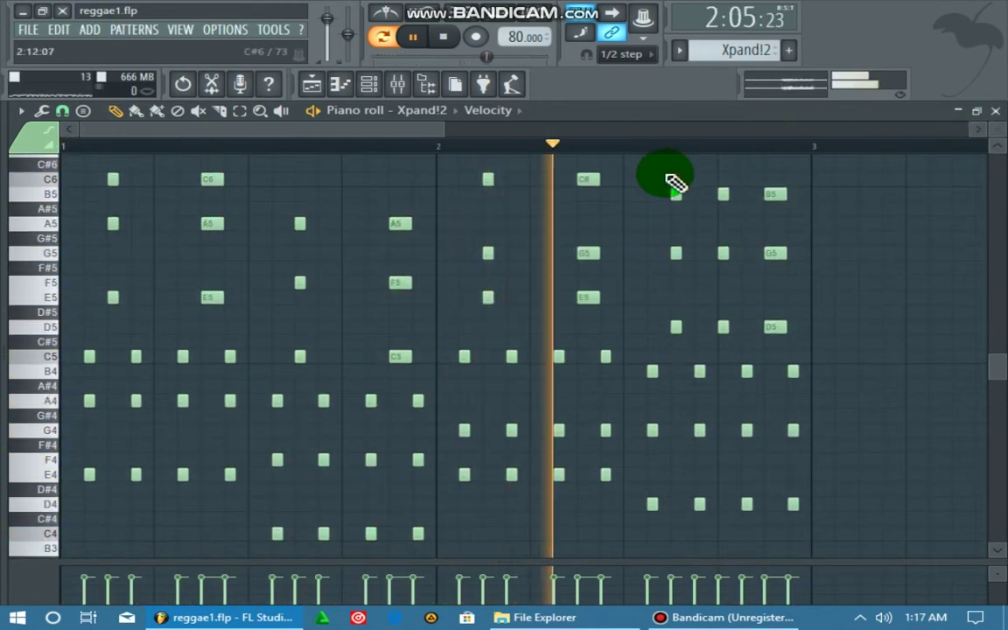
click(995, 111)
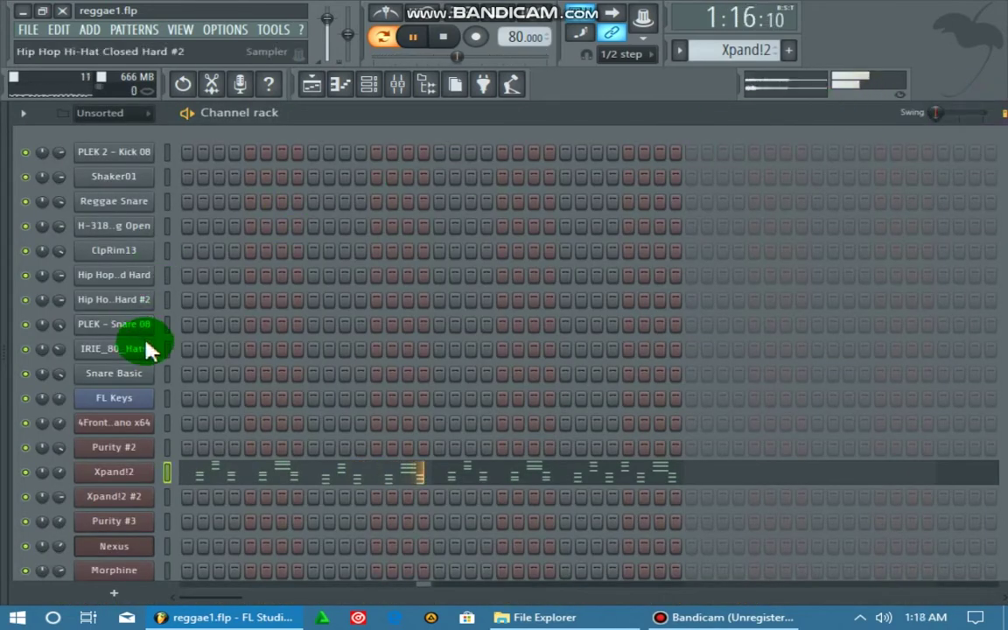
- Inspect the Xpand!2 instrument and show the Farfisa presets in part A's 012 Organs category
click(680, 50)
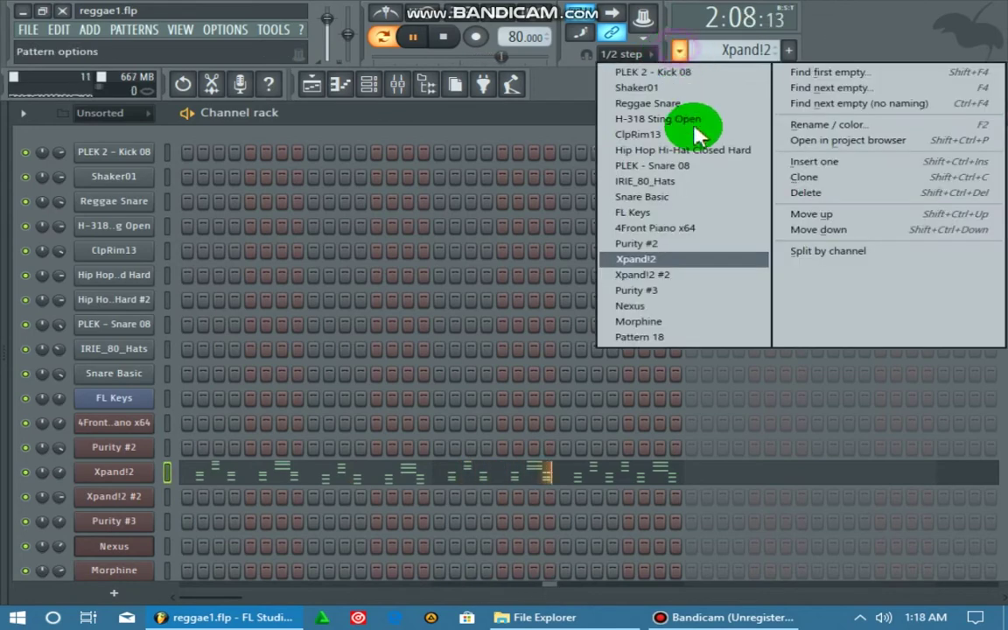
click(130, 470)
click(105, 472)
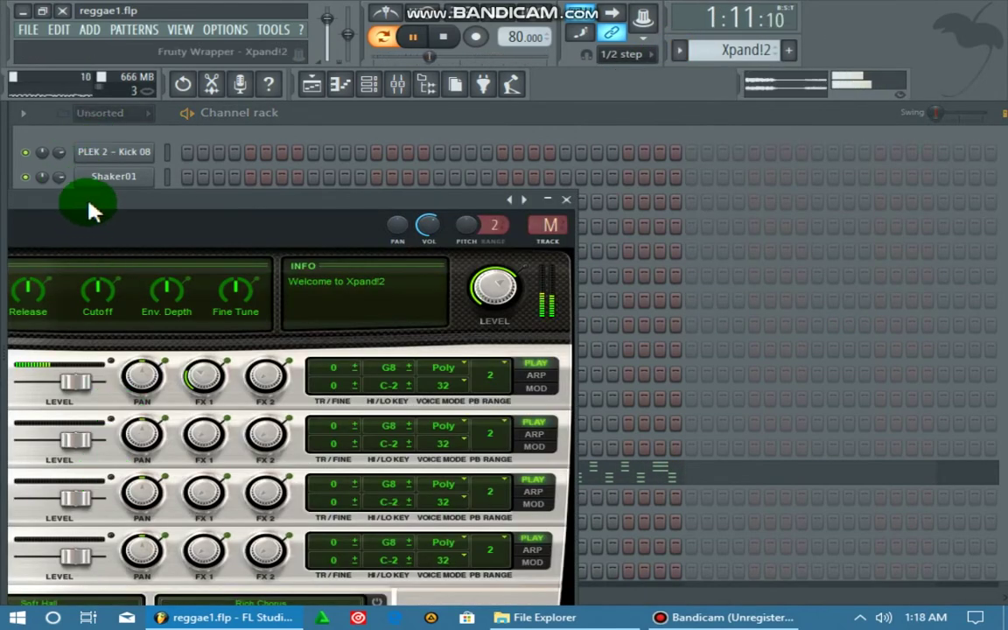
drag(88, 204, 394, 174)
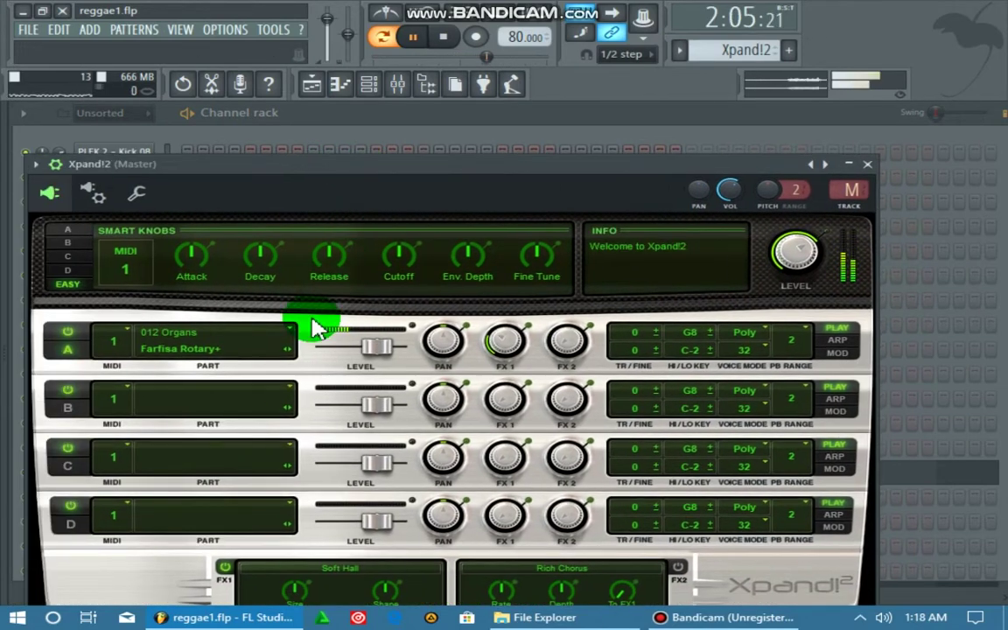
click(197, 341)
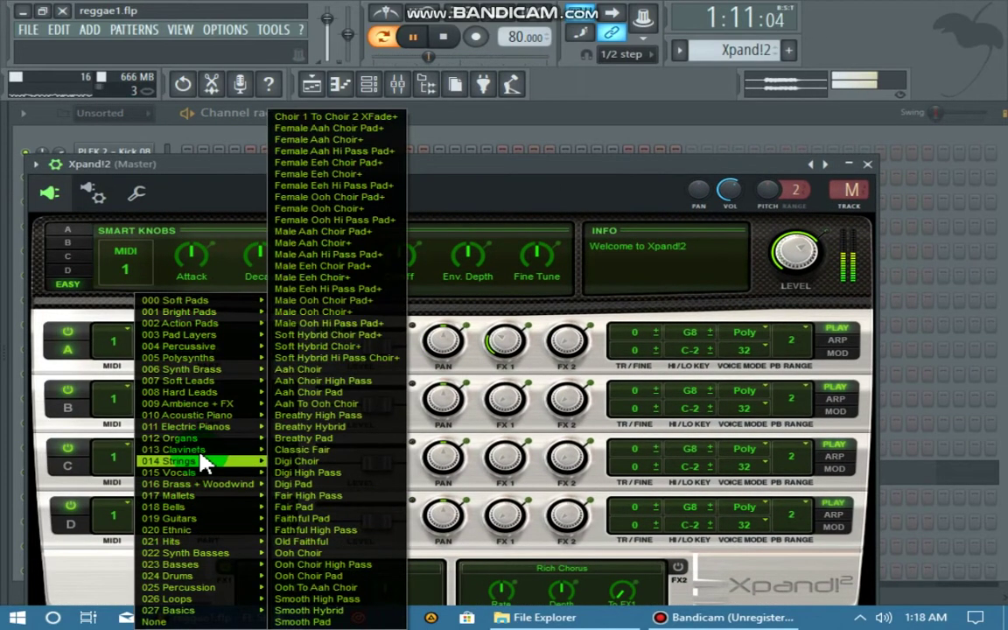
mouse_move(201, 444)
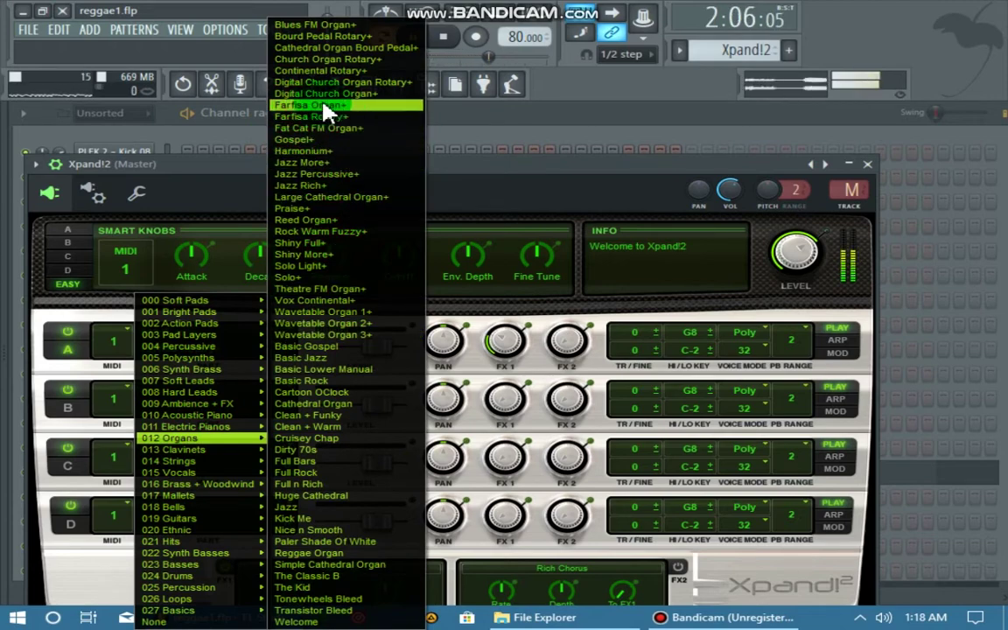
click(866, 166)
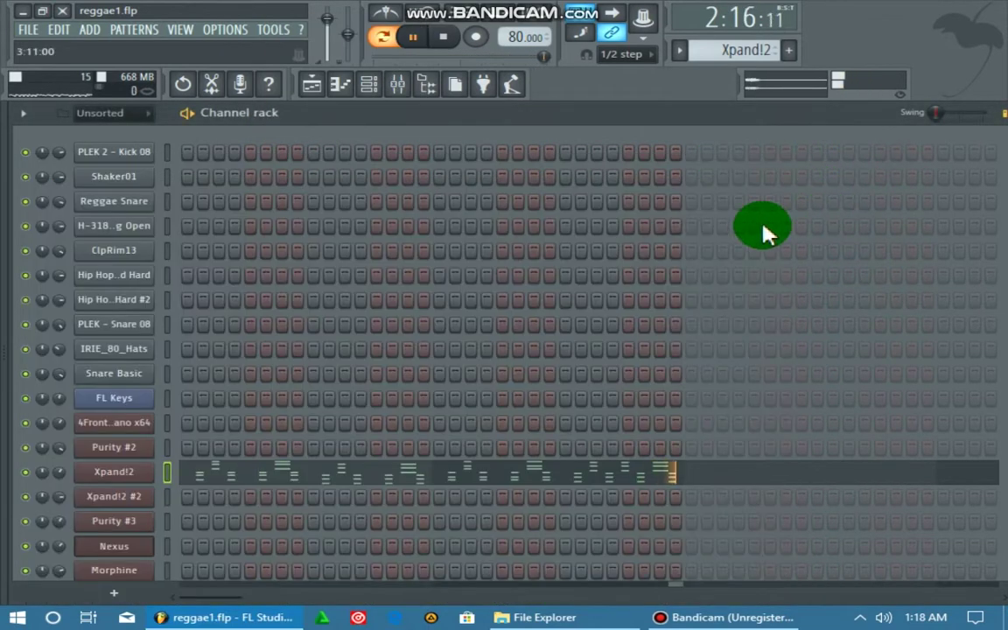
- Audition the Xpand!2 #2 pattern and examine its chord notes in the piano roll
click(692, 57)
click(646, 277)
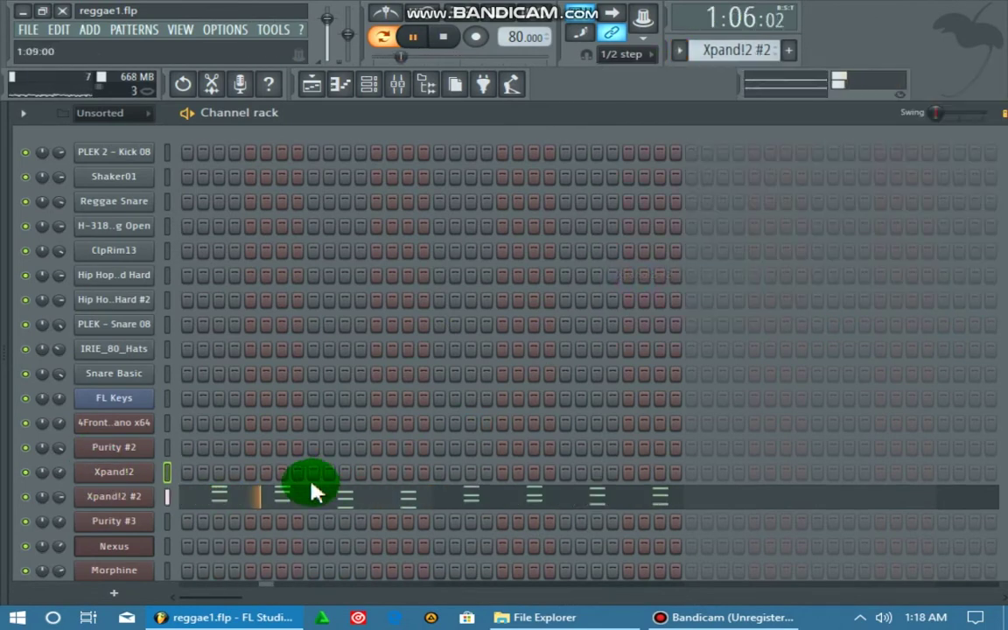
click(317, 503)
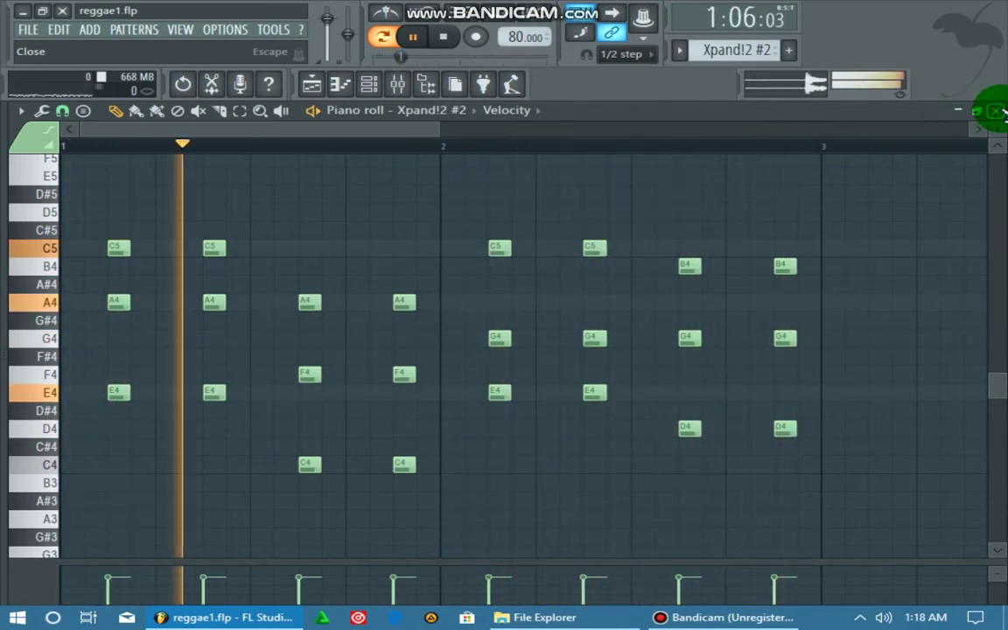
click(998, 112)
- Load the 56 Strat Dynamic Wah Clean+ sound from 019 Guitars into part A of the Xpand!2 #2 instrument
click(109, 495)
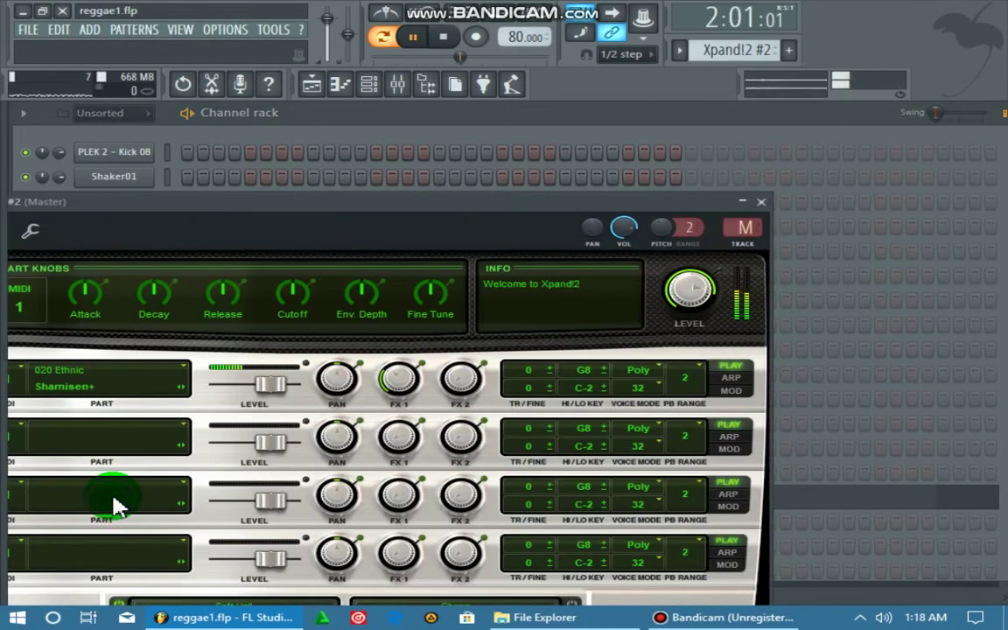
drag(148, 210, 234, 196)
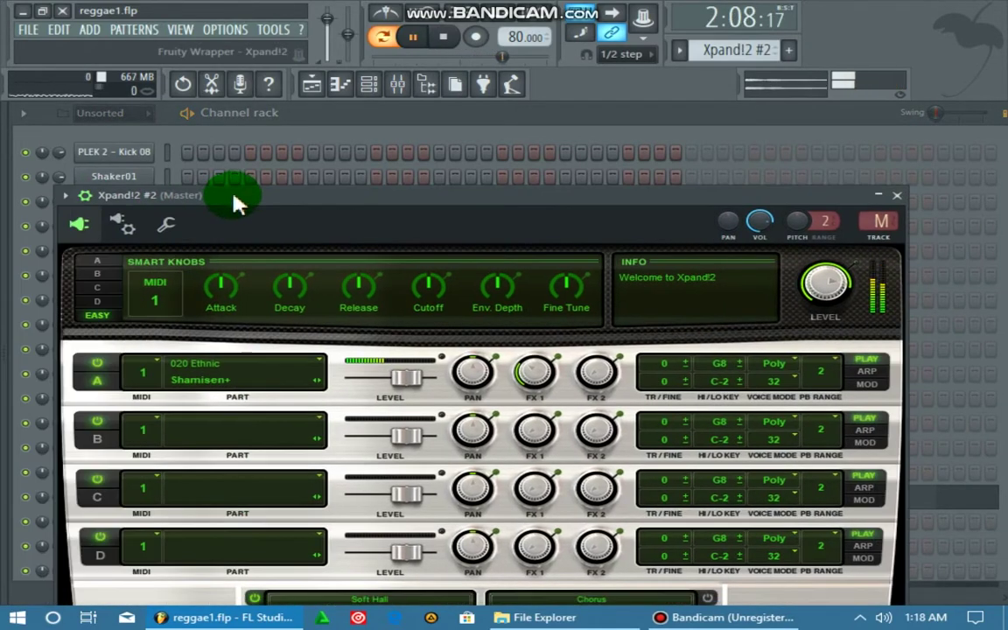
click(219, 375)
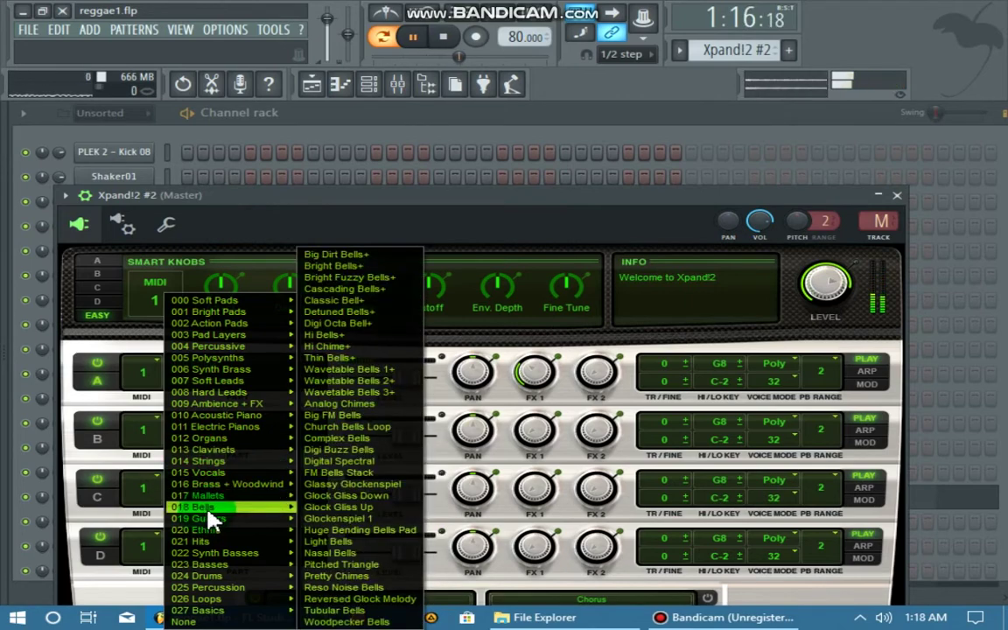
mouse_move(216, 506)
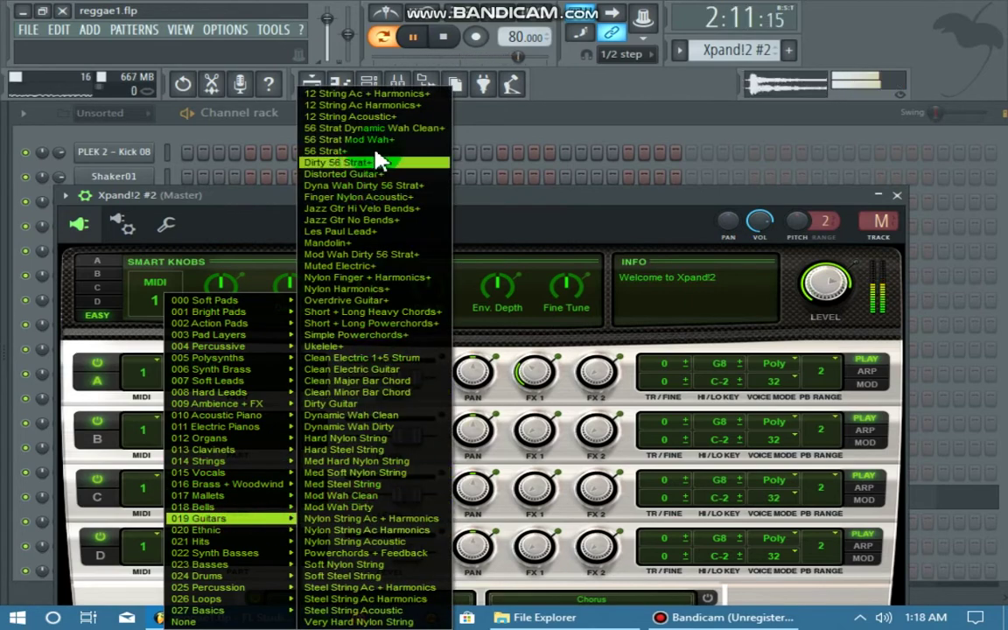
click(368, 128)
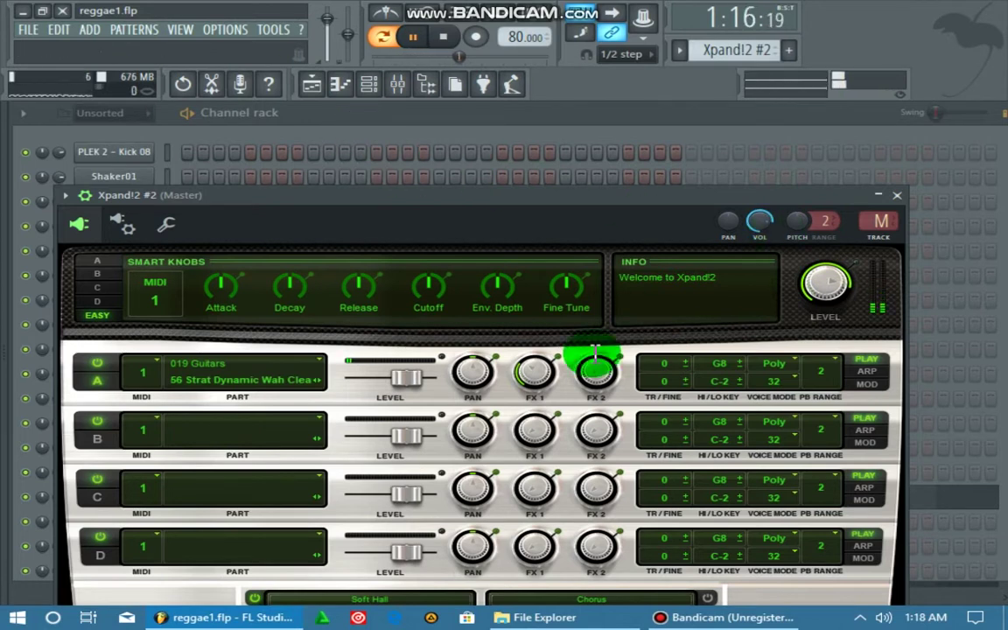
- Check part A's FX 1 send in the Xpand!2 #2 instrument and close its window
drag(523, 396, 367, 413)
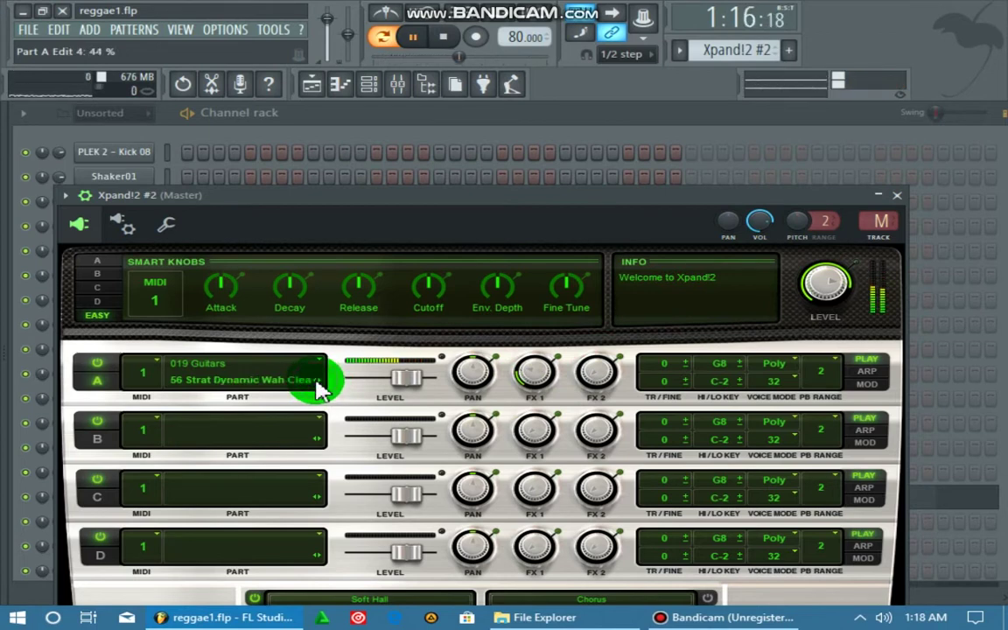
click(530, 376)
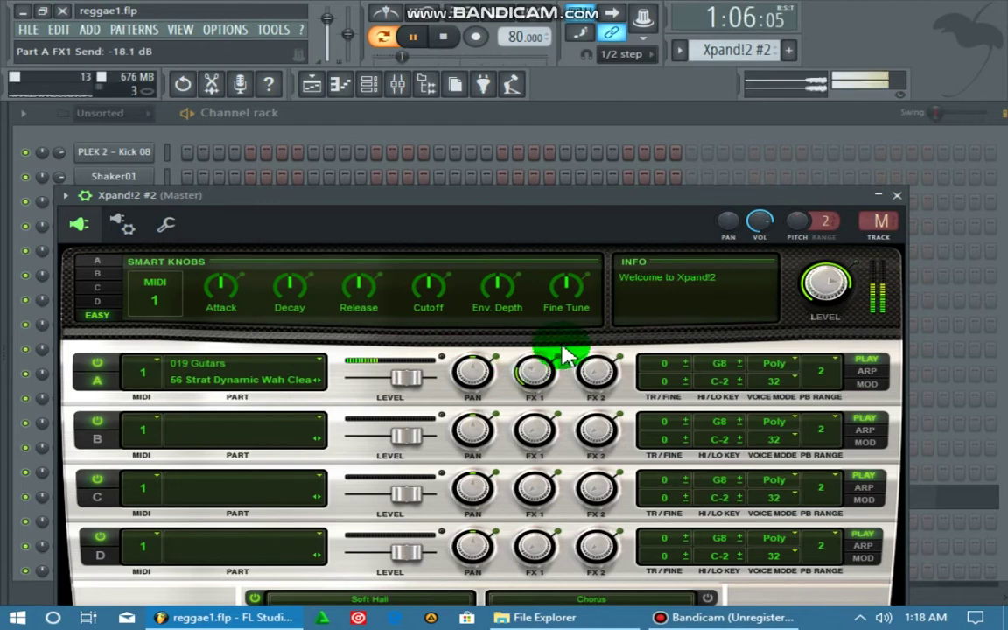
click(902, 195)
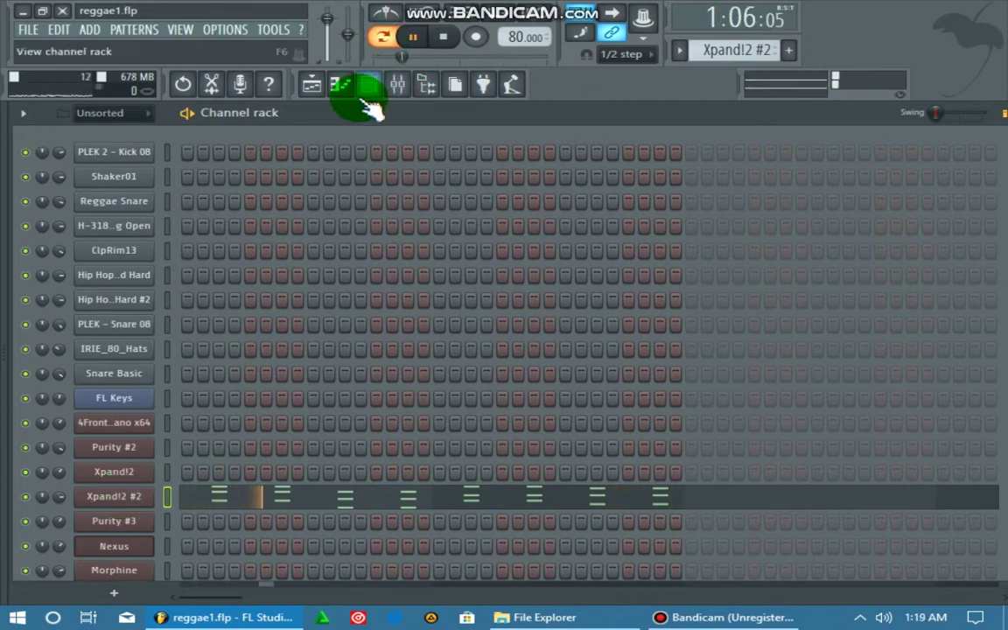
- Load the Natural Grand Piano sound from 010 Acoustic Piano into part A of the Xpand!2 #2 instrument and close its window
drag(681, 51, 637, 306)
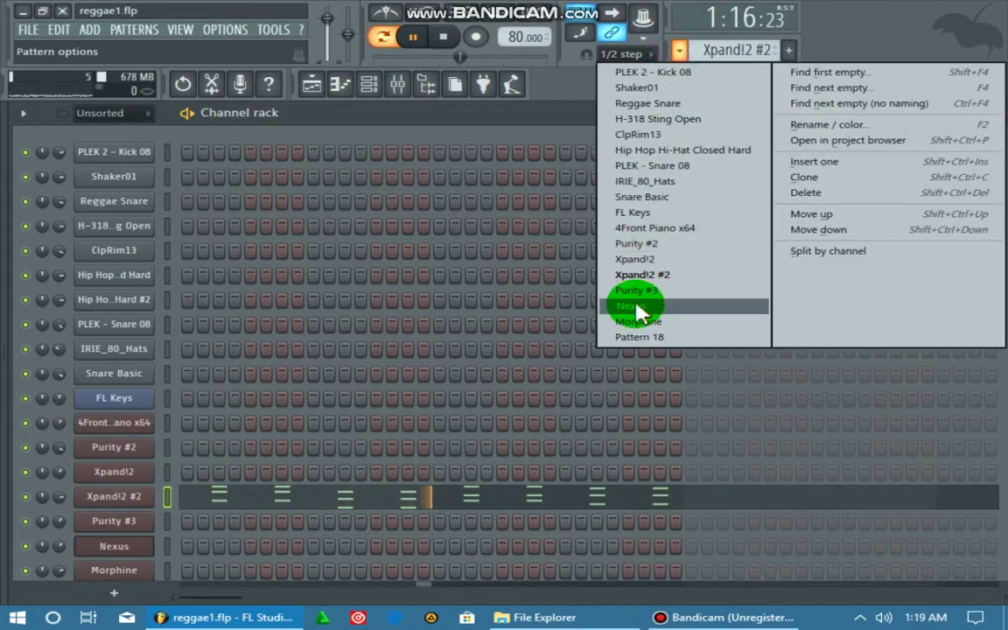
click(122, 501)
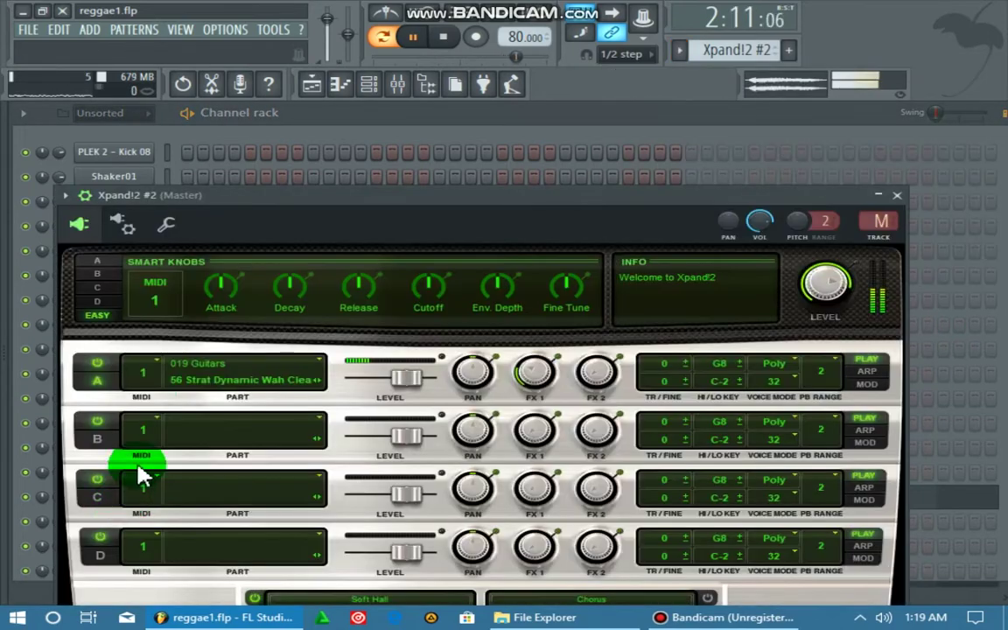
click(213, 377)
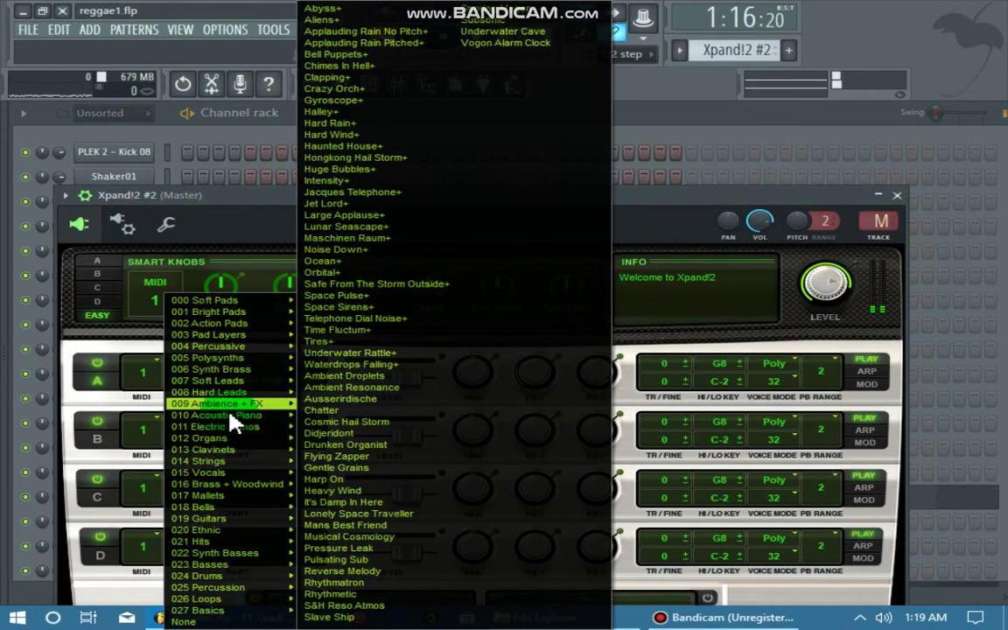
mouse_move(210, 416)
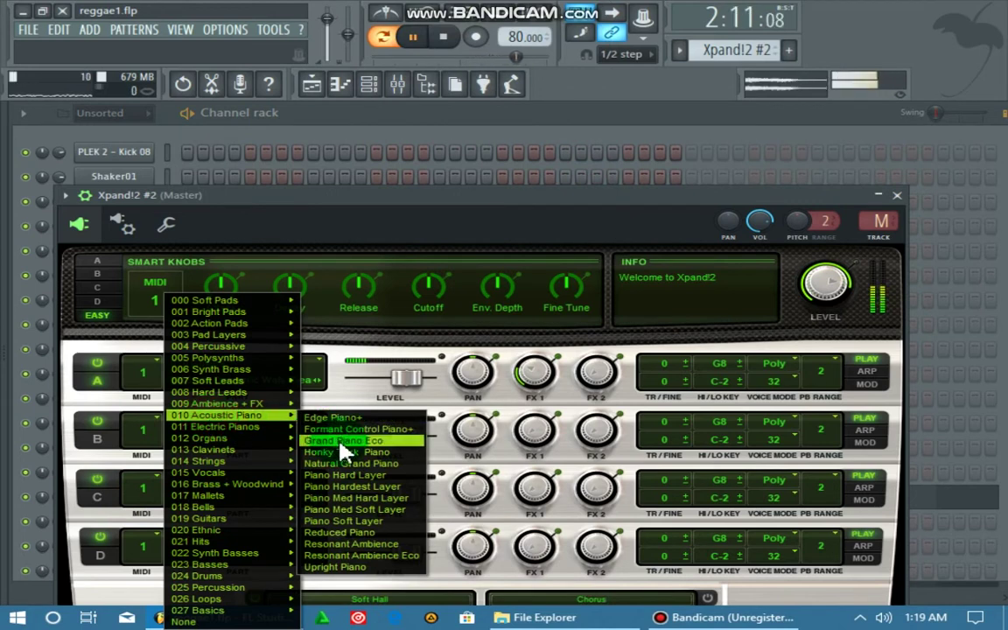
click(335, 465)
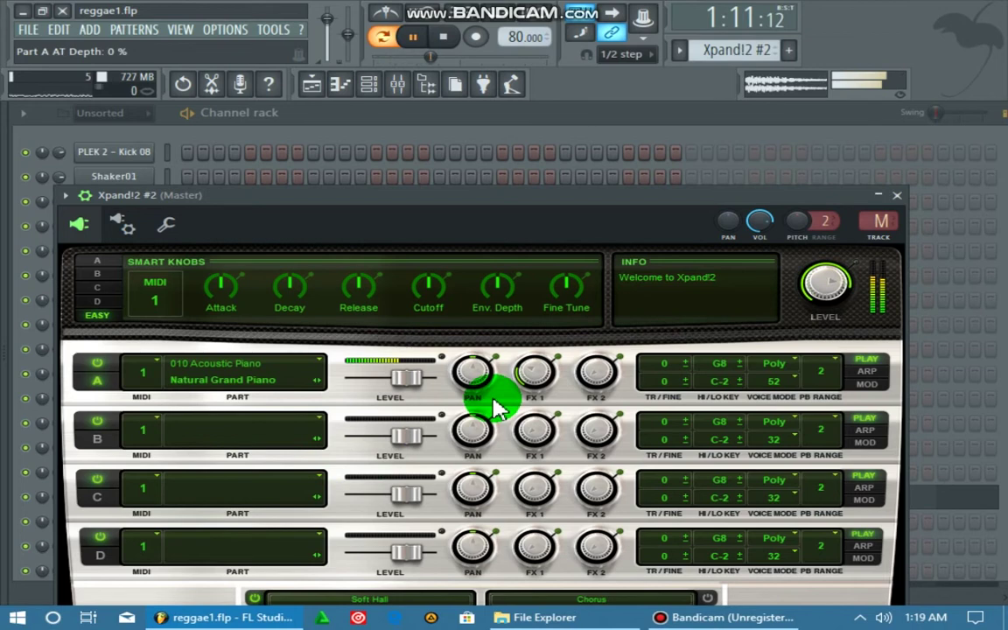
click(899, 196)
- Select all Xpand!2 #2 chord notes in the piano roll, set the snap to 1/2 step and shorten the notes to half a step
click(317, 490)
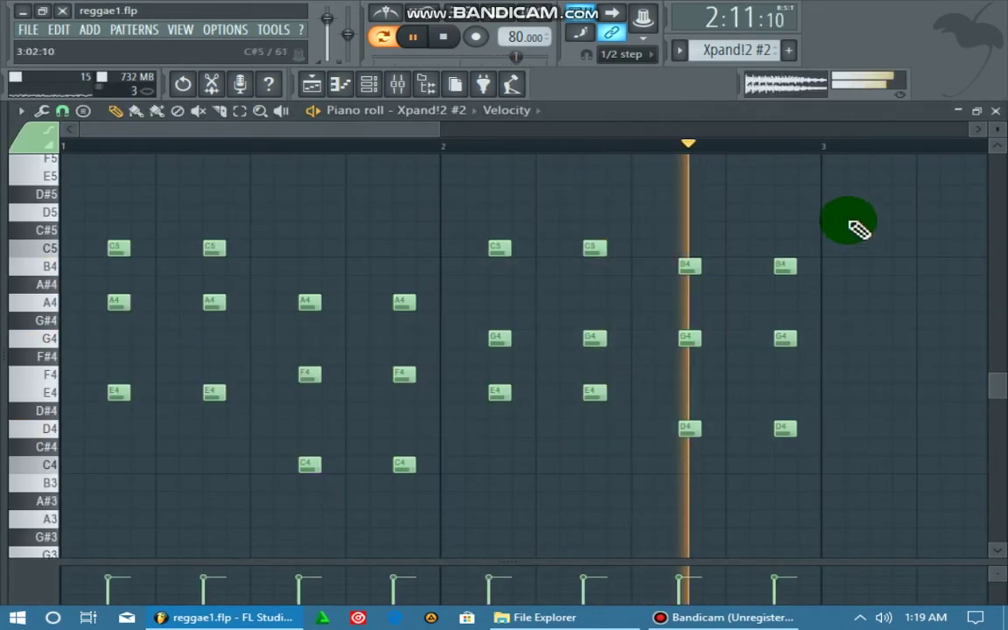
drag(842, 206, 53, 510)
scroll(191, 320, up, 2)
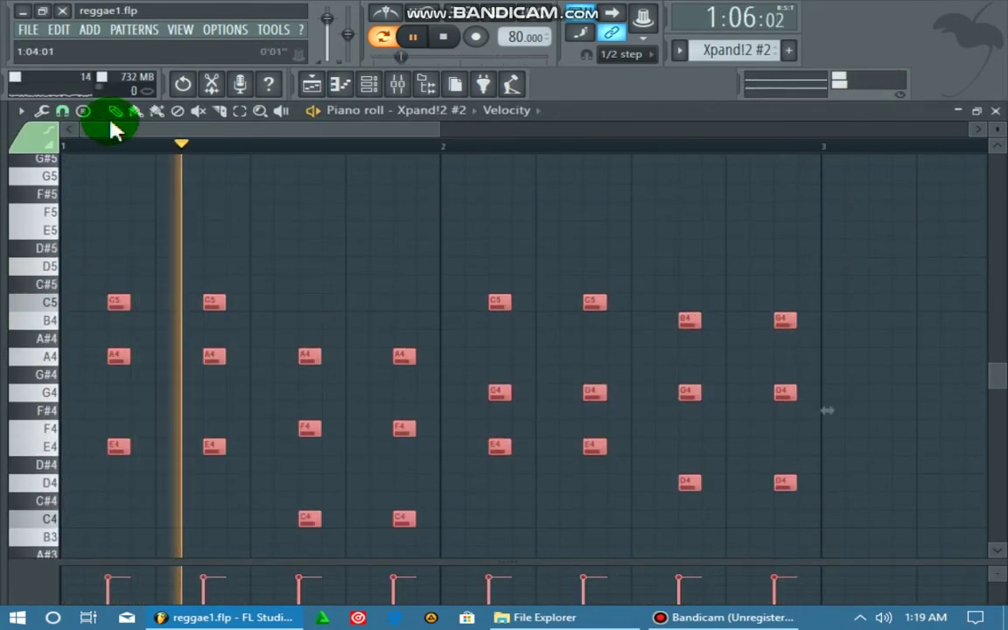
click(62, 110)
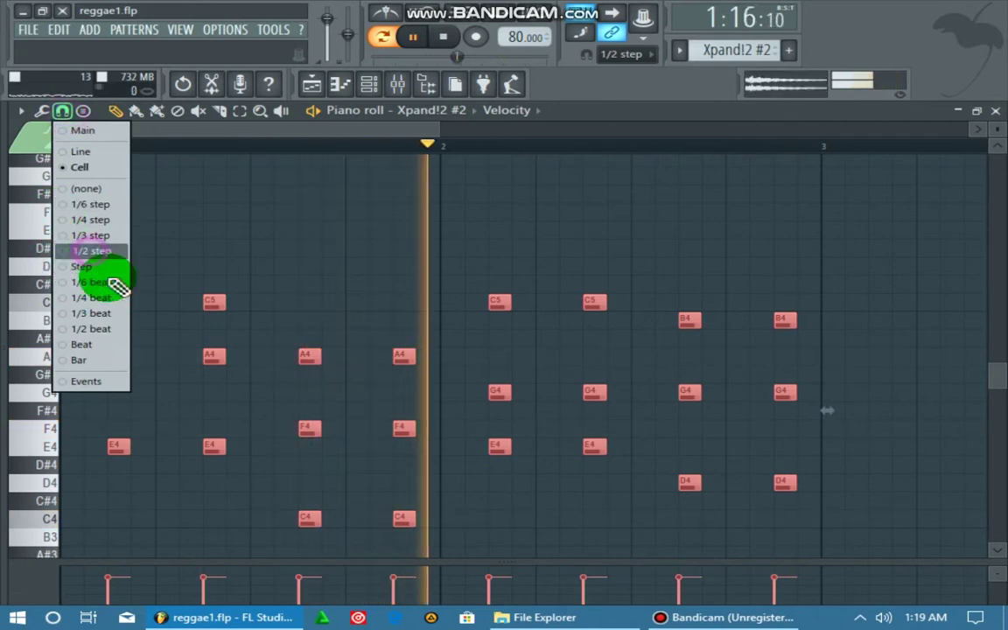
click(96, 252)
drag(226, 303, 151, 299)
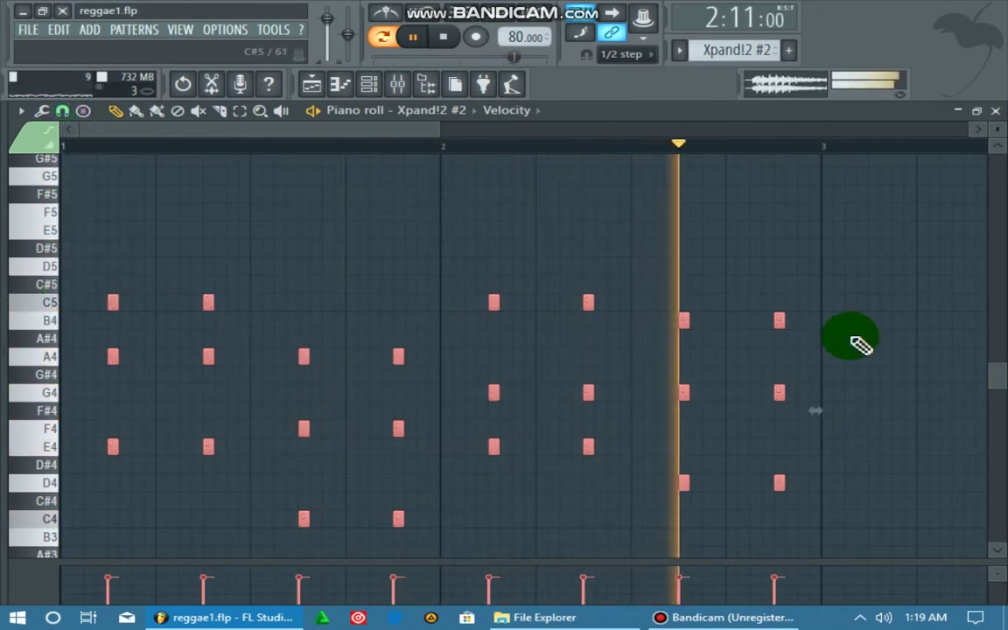
- Transpose all the selected Xpand!2 #2 chord notes up one octave and close the piano roll
click(62, 110)
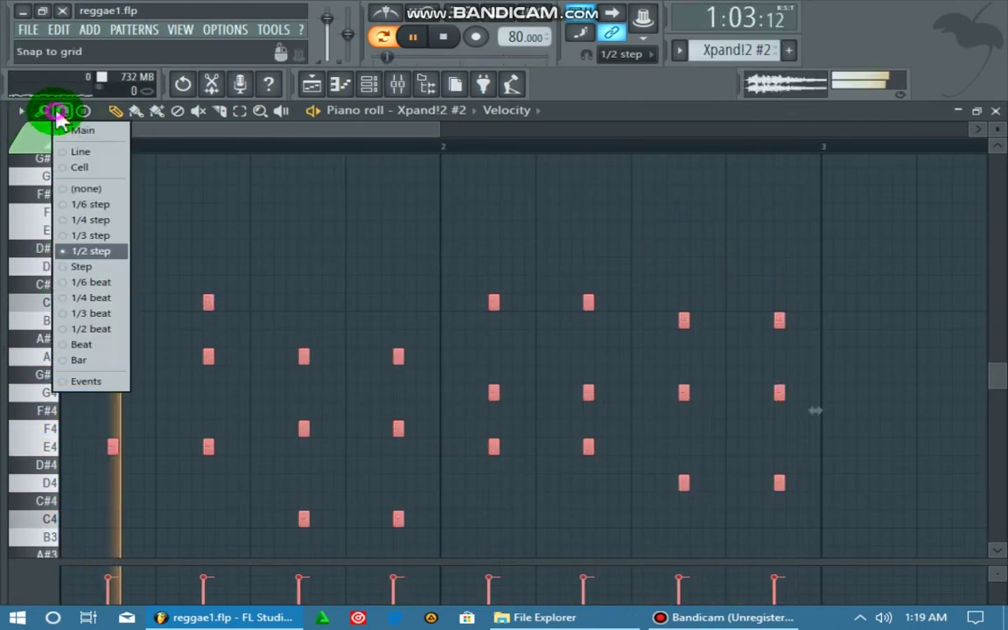
click(68, 162)
scroll(117, 410, up, 3)
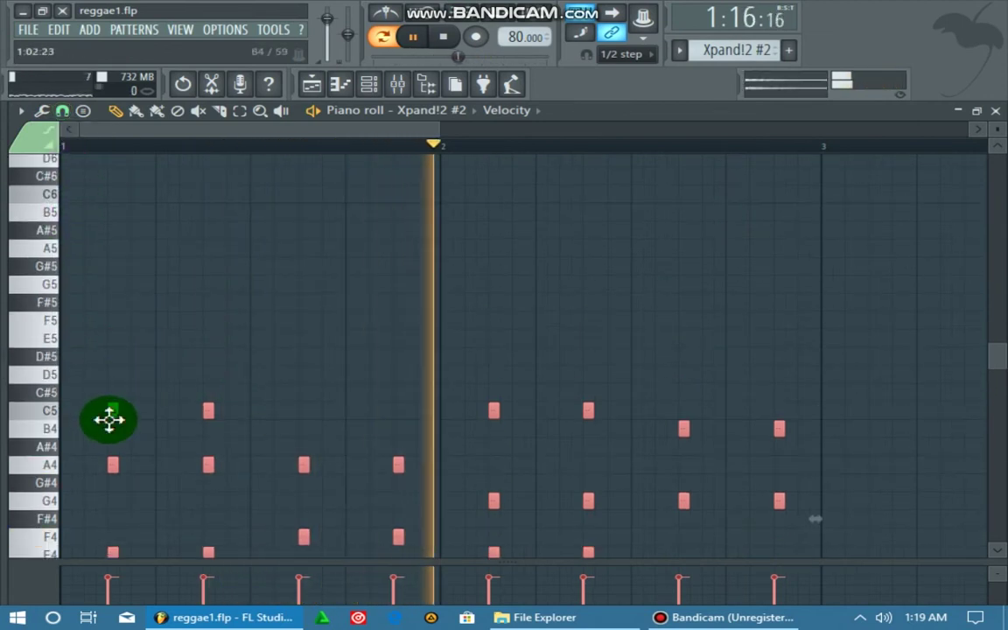
drag(113, 414, 121, 193)
scroll(150, 248, up, 3)
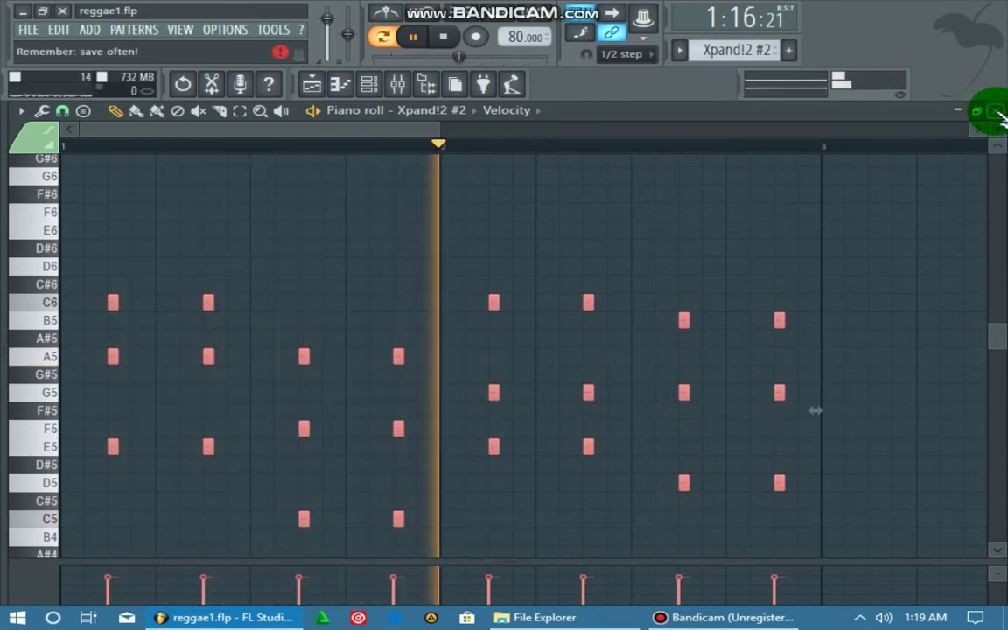
scroll(754, 265, down, 3)
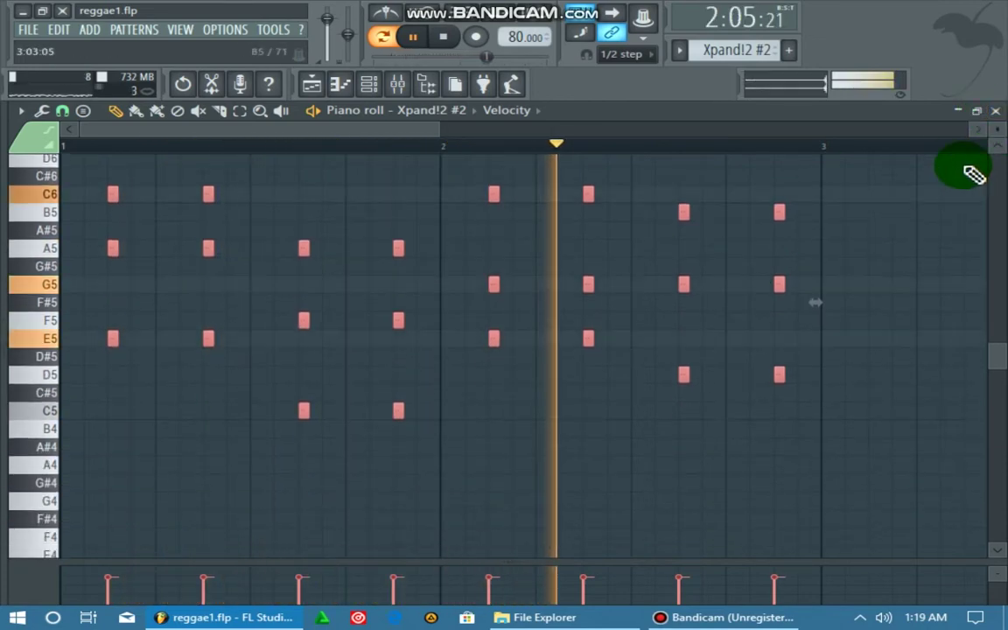
click(996, 110)
- Check part A's FX 1 send with the piano sound in the Xpand!2 #2 instrument, closing the instrument when done
click(132, 497)
click(536, 376)
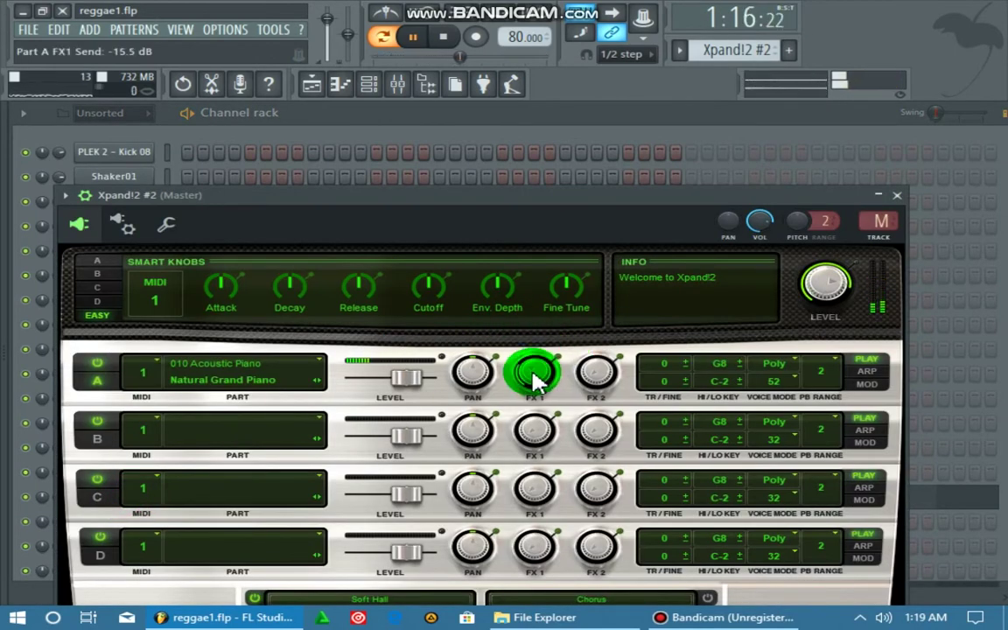
click(884, 226)
click(899, 200)
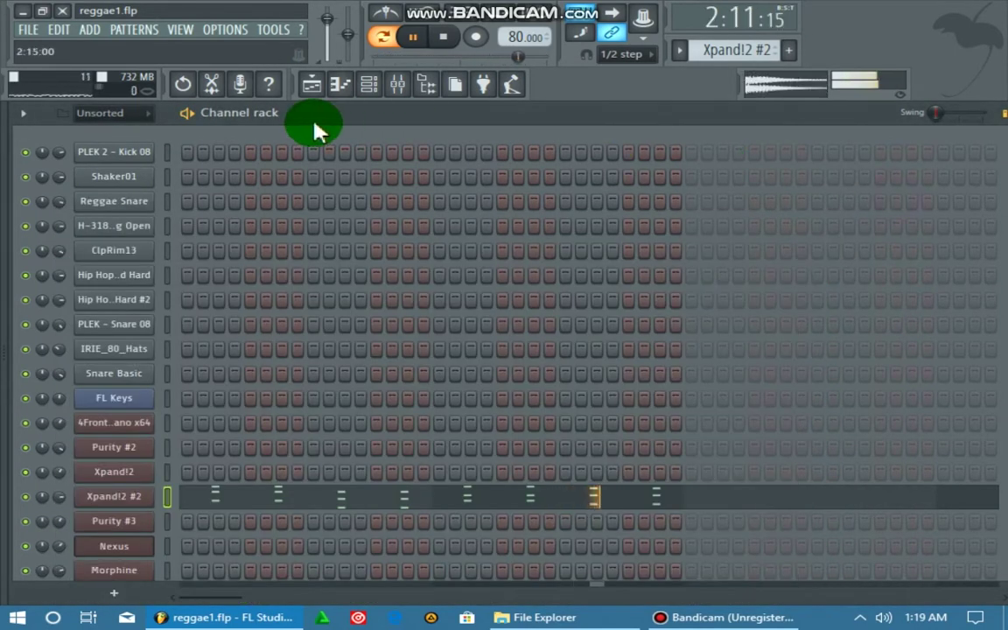
- Audition the Purity #3 pattern and examine its melody notes in the piano roll
click(680, 50)
click(631, 292)
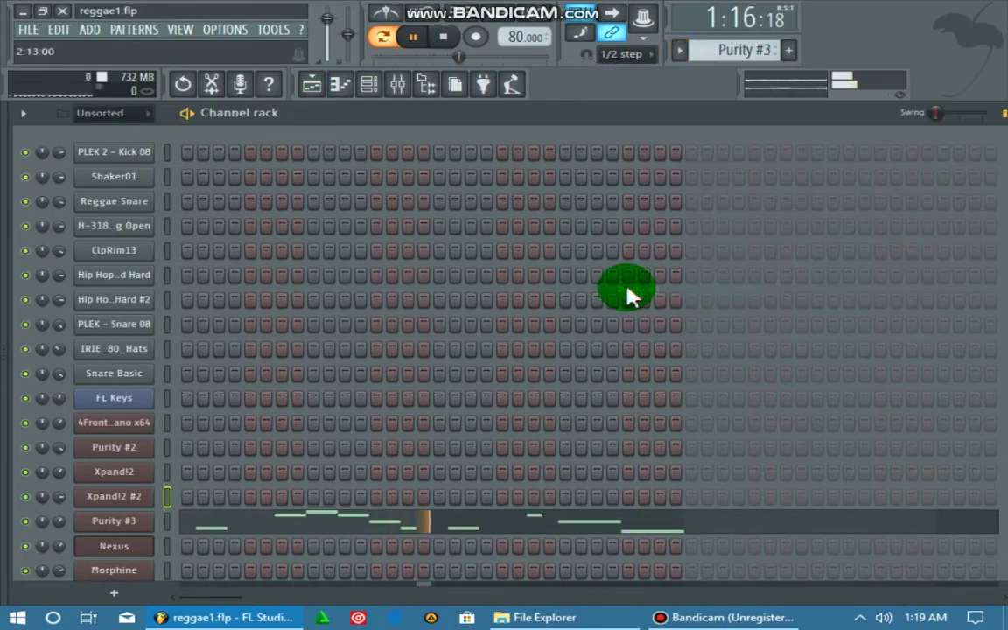
click(217, 536)
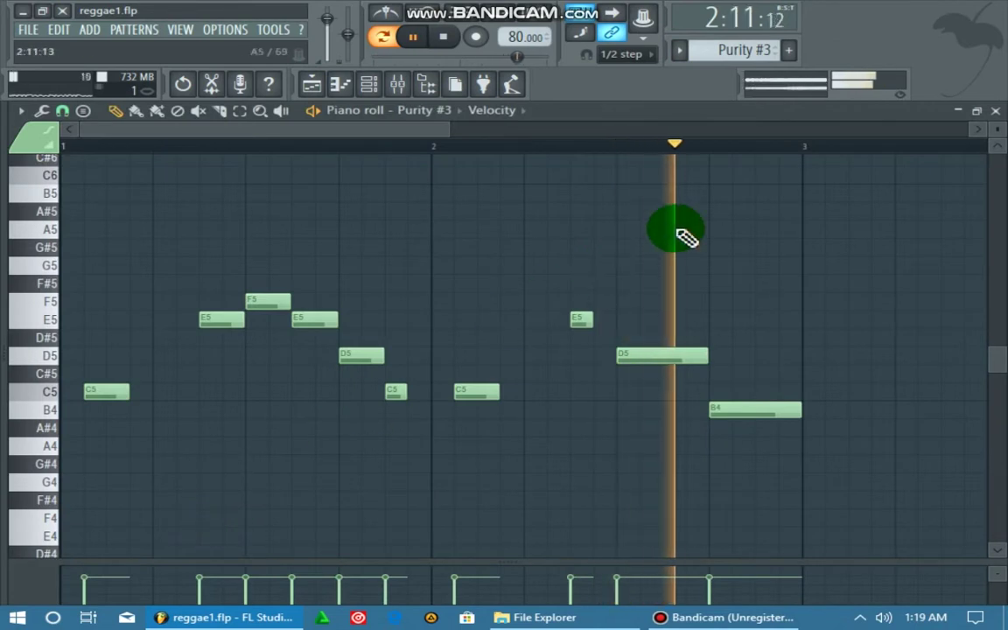
click(996, 112)
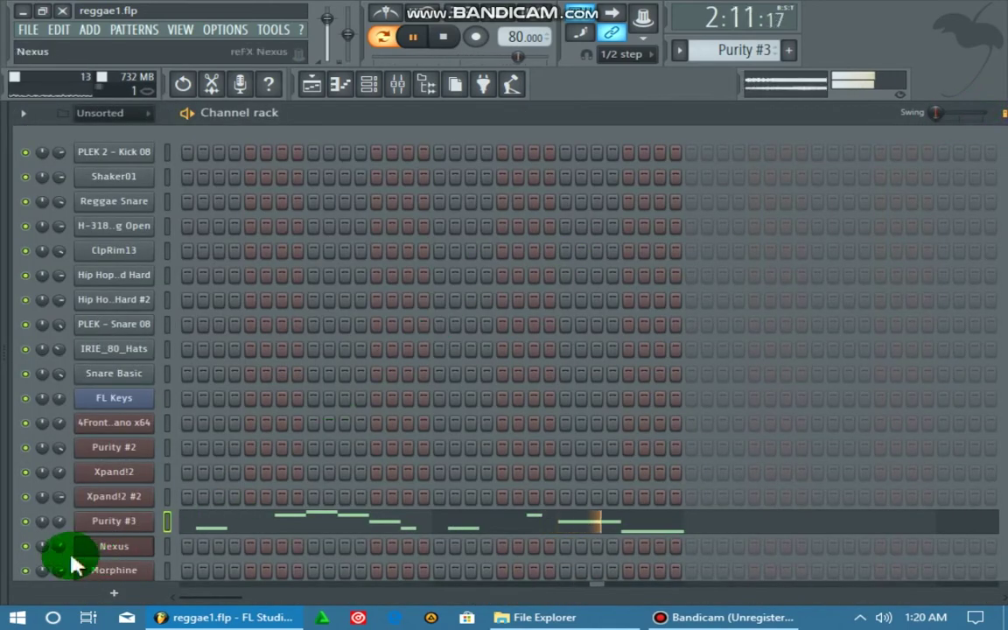
- Inspect the Purity #3 instrument and show its Panflute preset in the Woodwind category
click(122, 523)
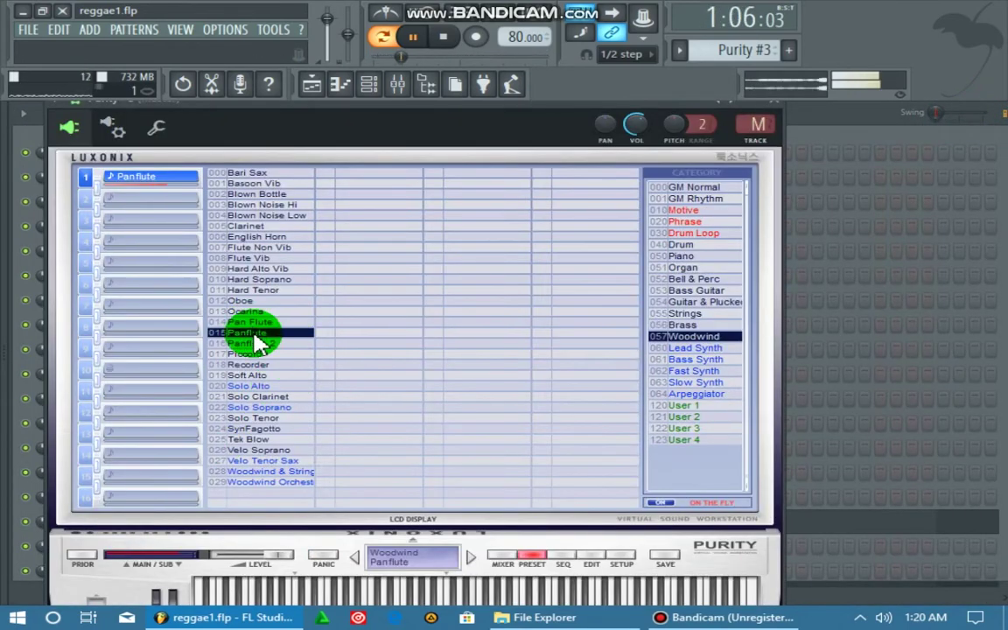
click(784, 118)
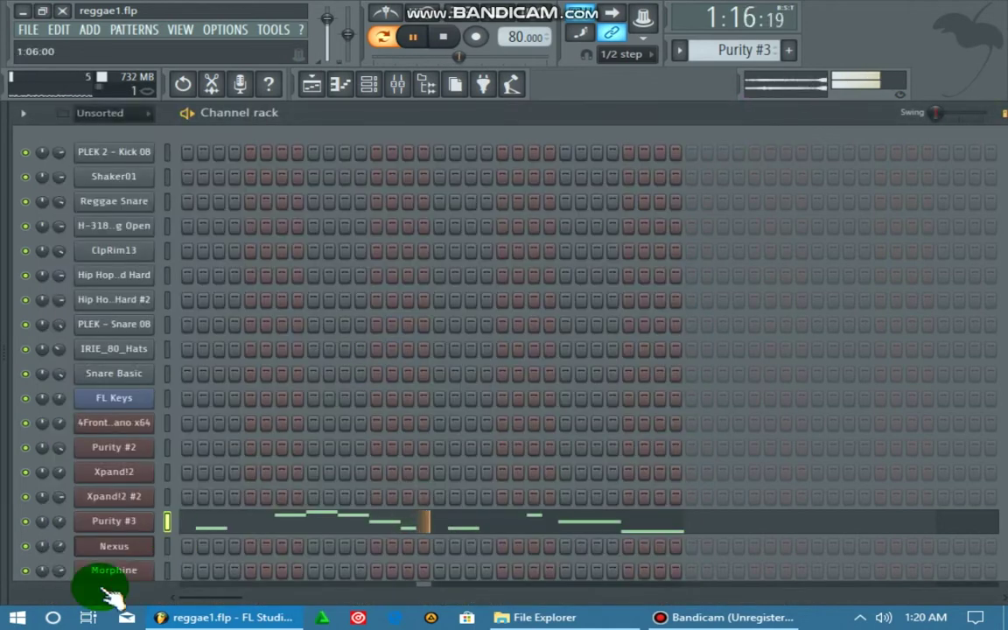
scroll(98, 534, down, 1)
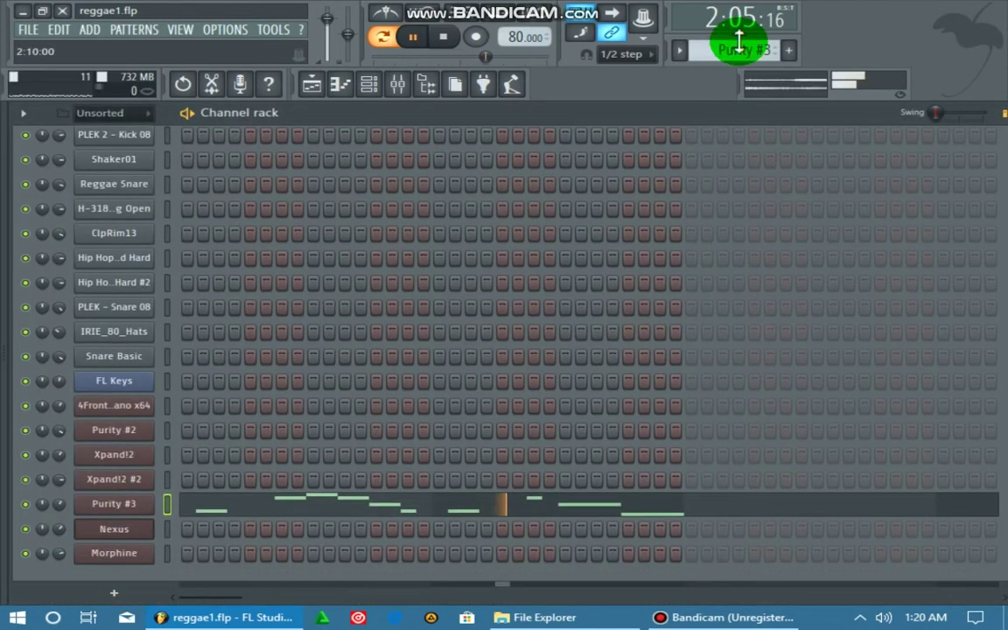
- Audition the Nexus pattern and examine its notes in the piano roll
click(688, 50)
click(643, 306)
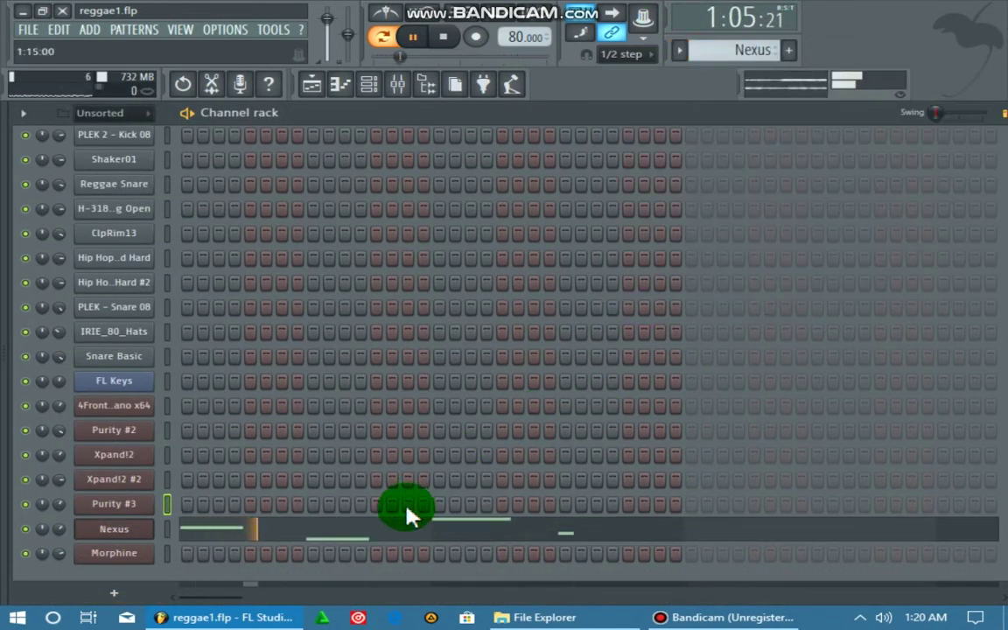
click(382, 534)
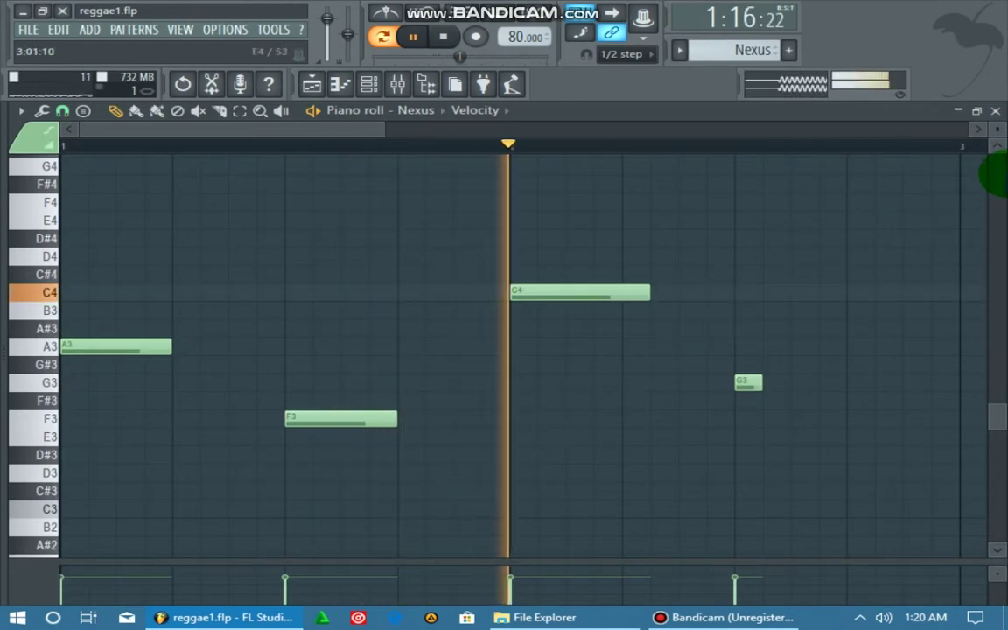
click(997, 112)
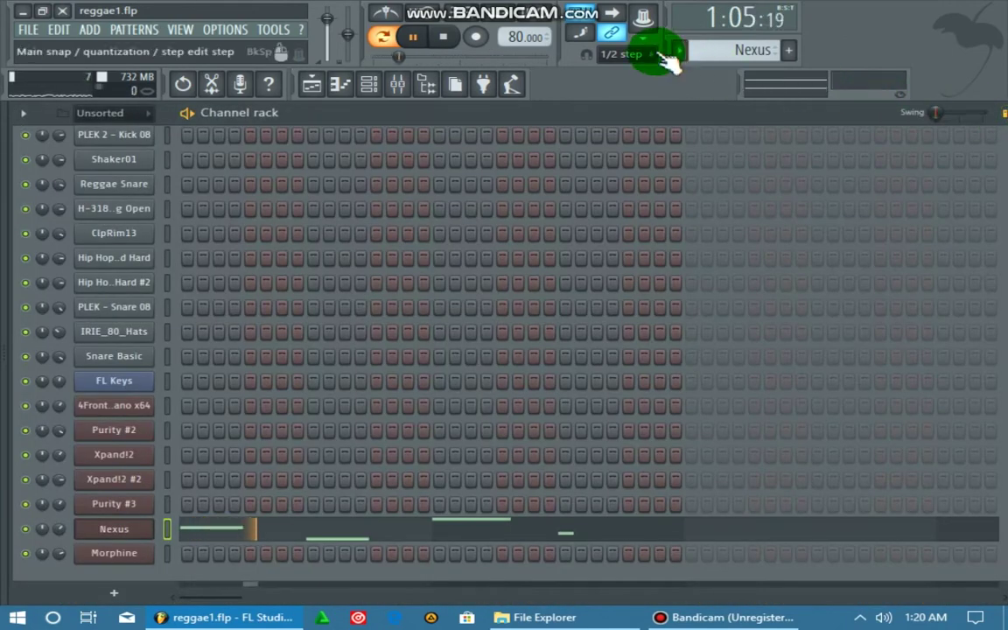
- In the Morphine pattern's piano roll, lengthen the E5 note starting bar 2 to two steps and the one starting bar 1 to three steps
click(679, 53)
click(645, 327)
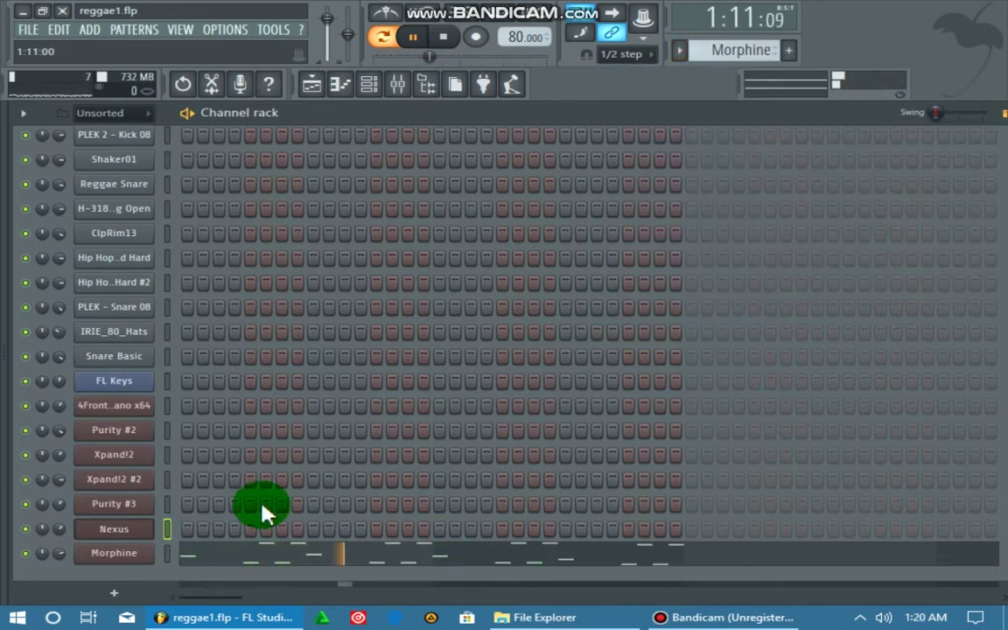
click(215, 561)
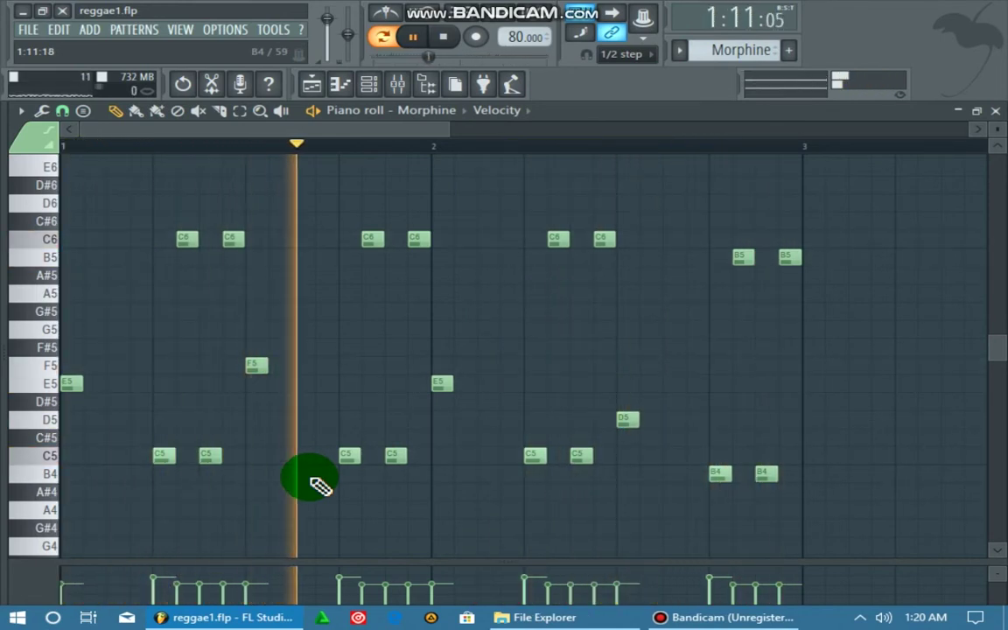
drag(454, 387, 479, 391)
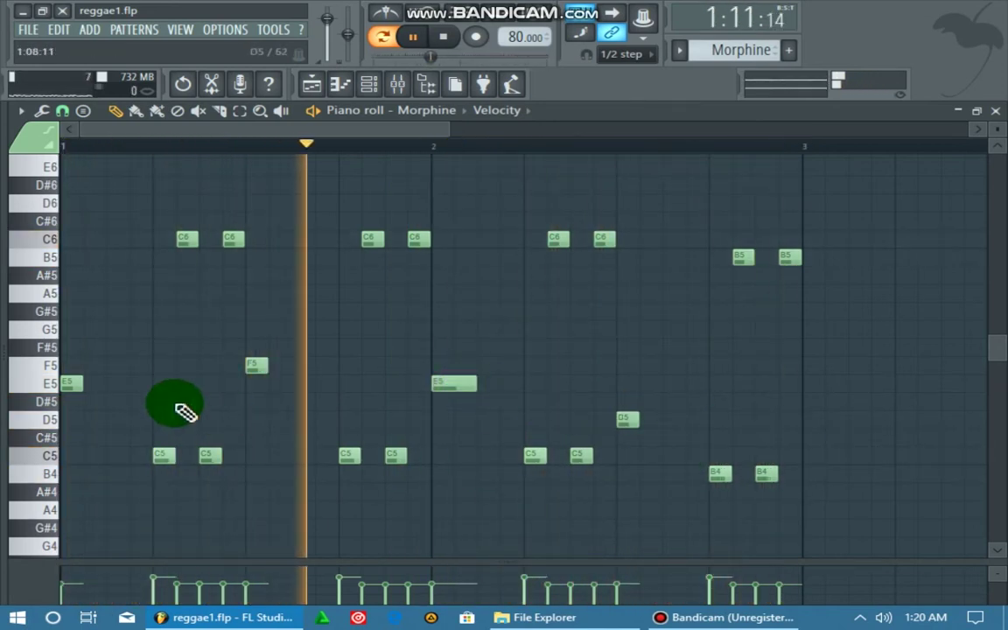
drag(81, 386, 118, 388)
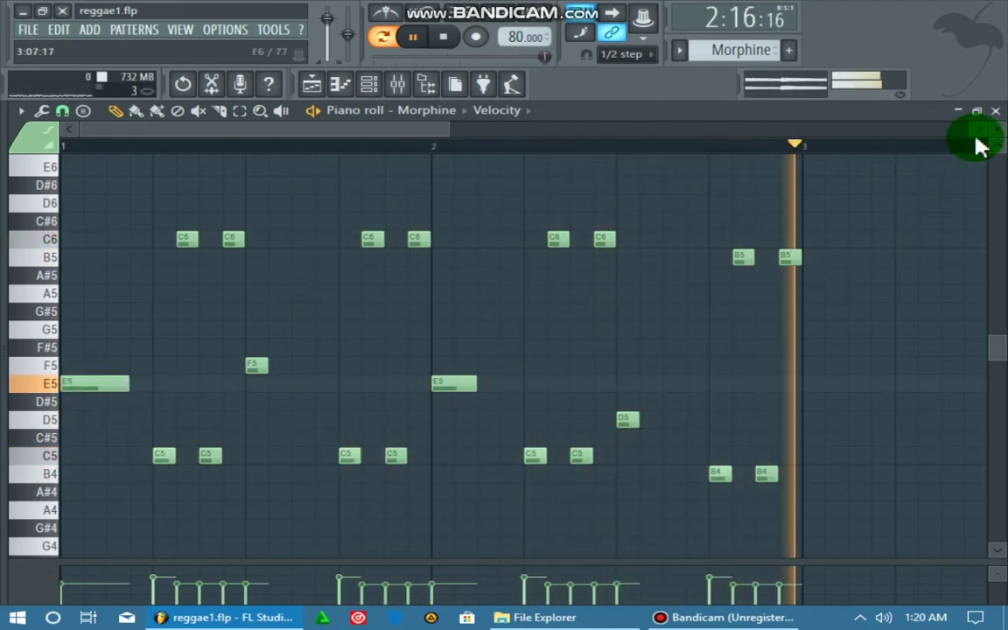
click(997, 111)
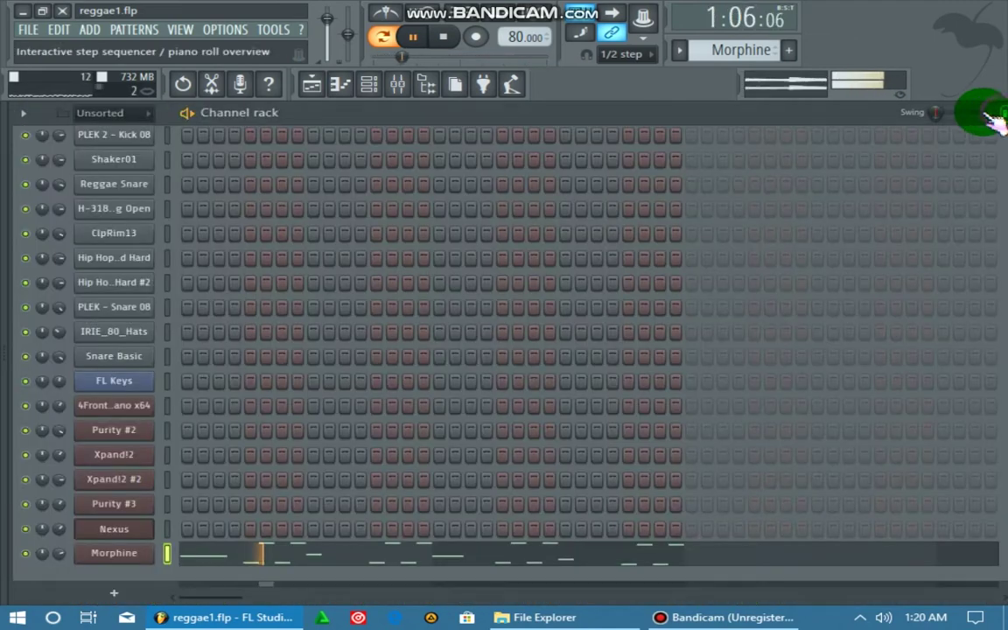
- Show the STR Acoustic Guitar NUC preset in the (03) Strings bank of Morphine's presets library and close the instrument
click(140, 555)
click(131, 179)
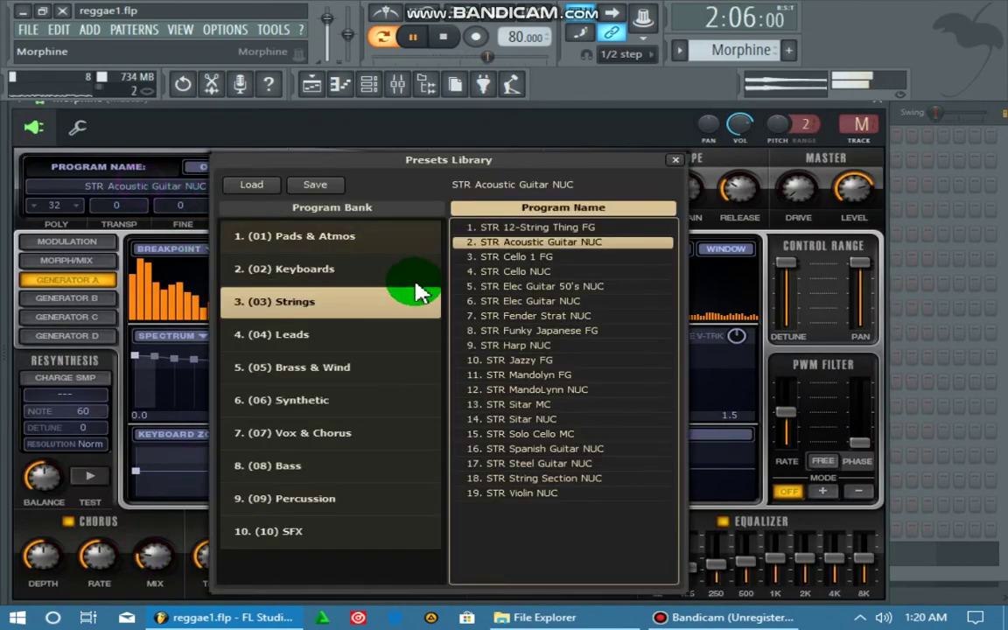
click(530, 243)
click(680, 158)
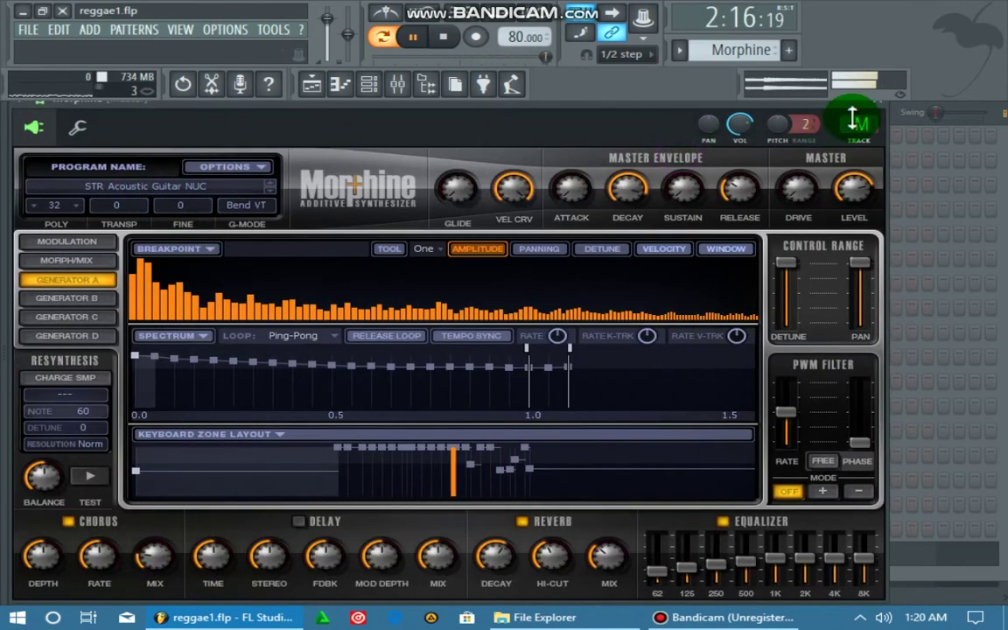
click(880, 101)
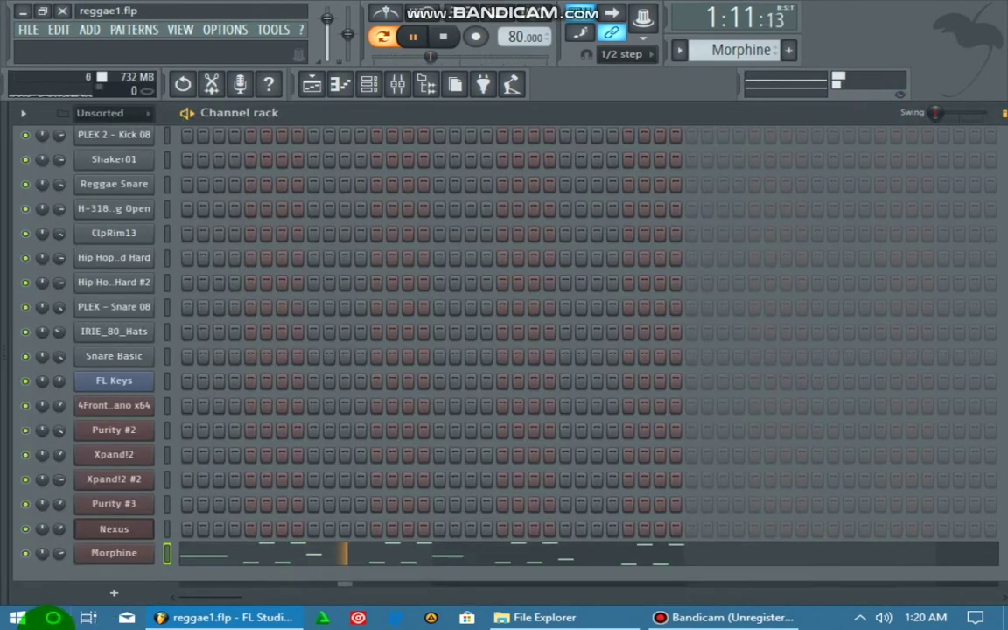
- Open the playlist to view the arrangement of all patterns in the song
scroll(94, 214, up, 1)
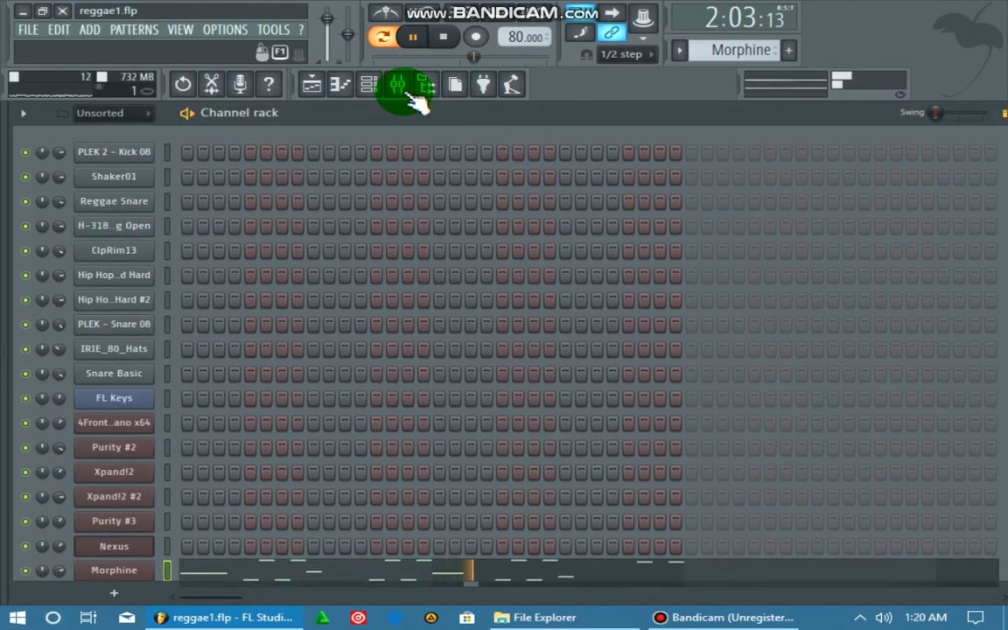
click(316, 81)
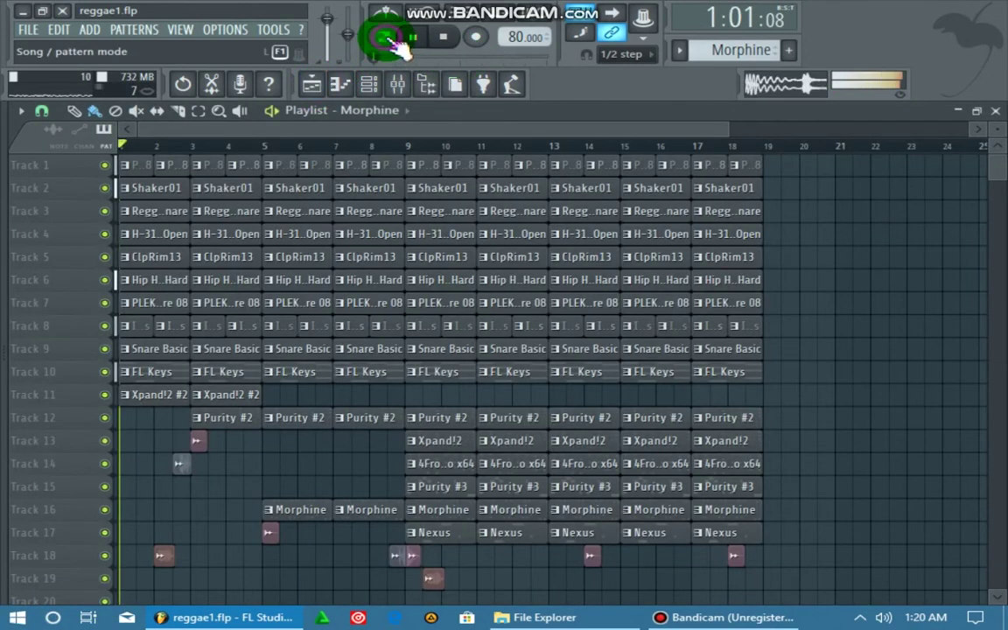